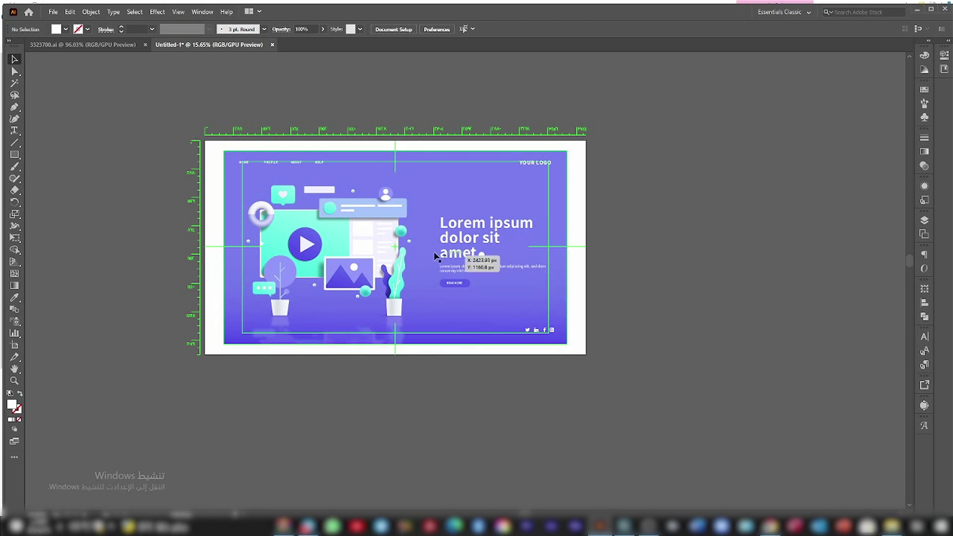
Release the clipping mask on the landing-page artwork
drag(344, 274, 420, 251)
key(ctrl+z)
right_click(386, 247)
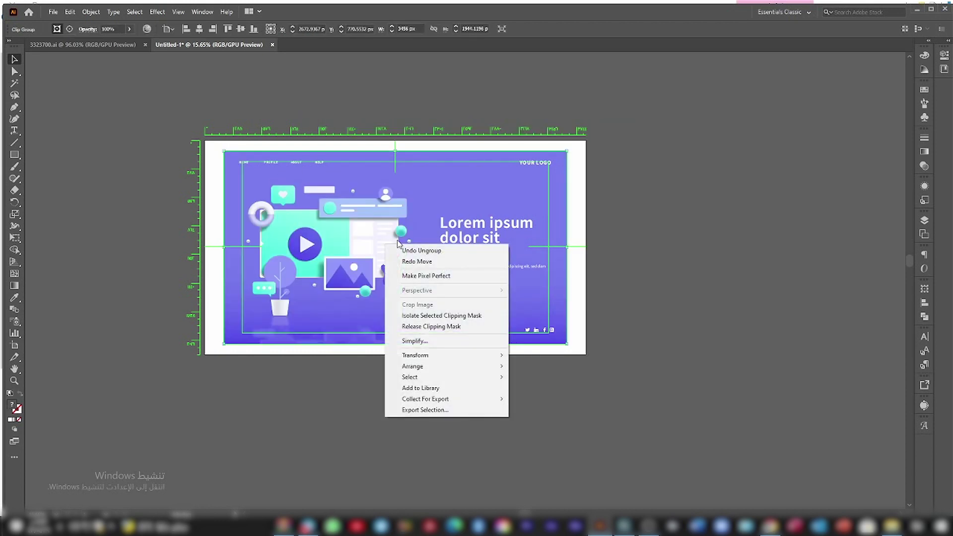
click(423, 325)
click(660, 174)
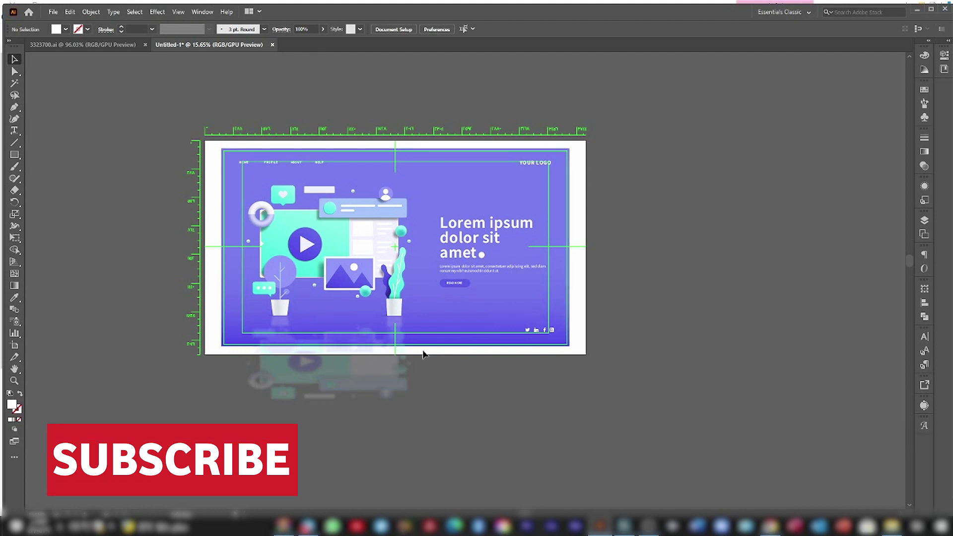
Try moving the background rectangle and the main content group, undoing each move
drag(487, 305, 536, 314)
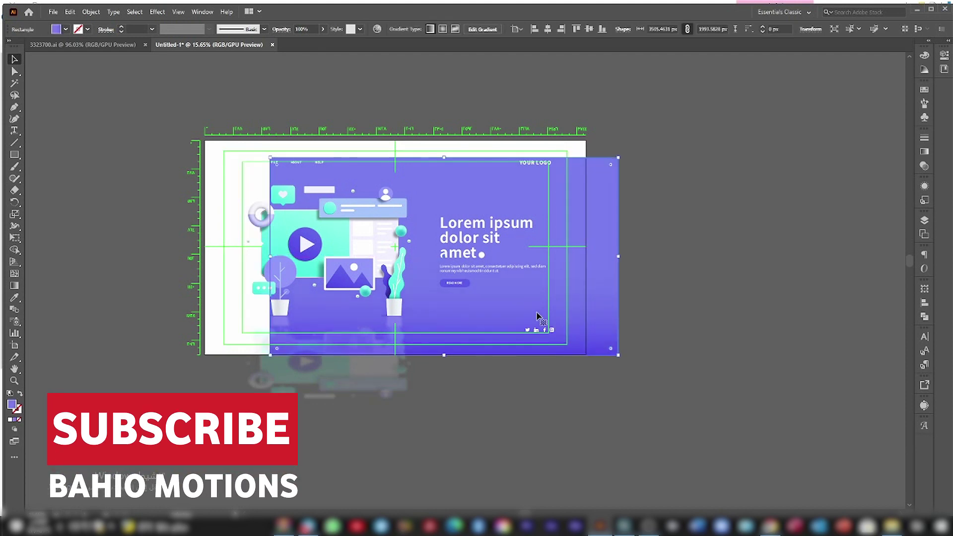
key(ctrl+z)
drag(486, 231, 515, 218)
key(ctrl+z)
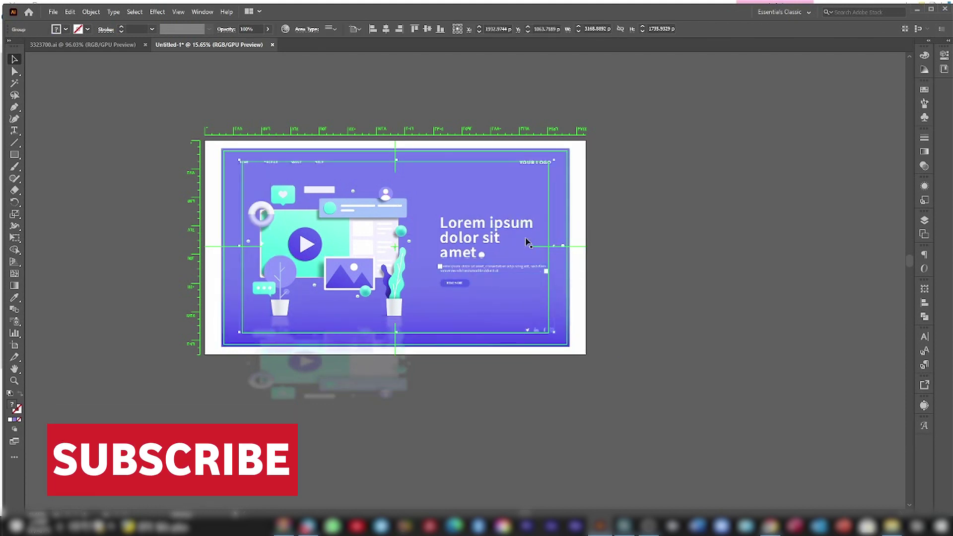
Ungroup the main content group and the heading text group within it
right_click(496, 227)
click(533, 309)
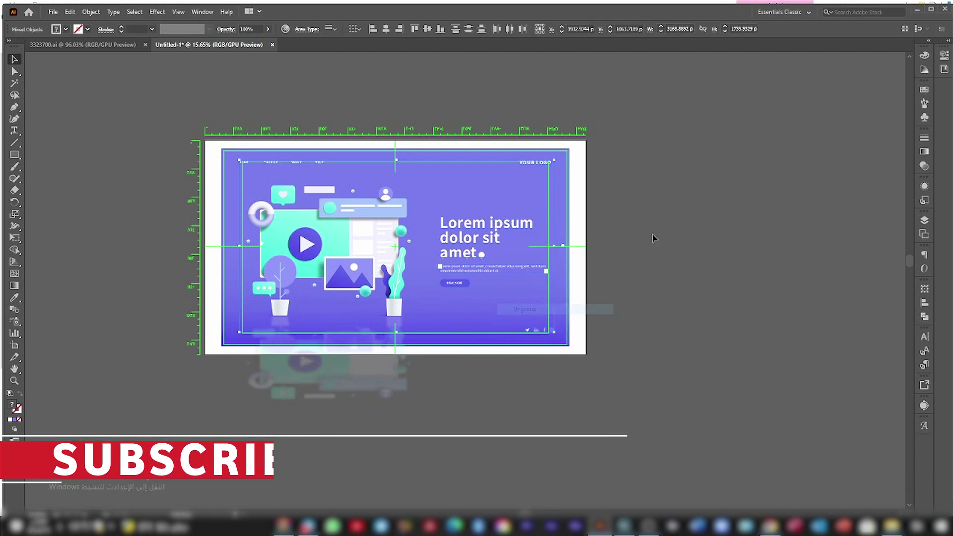
click(496, 238)
right_click(479, 237)
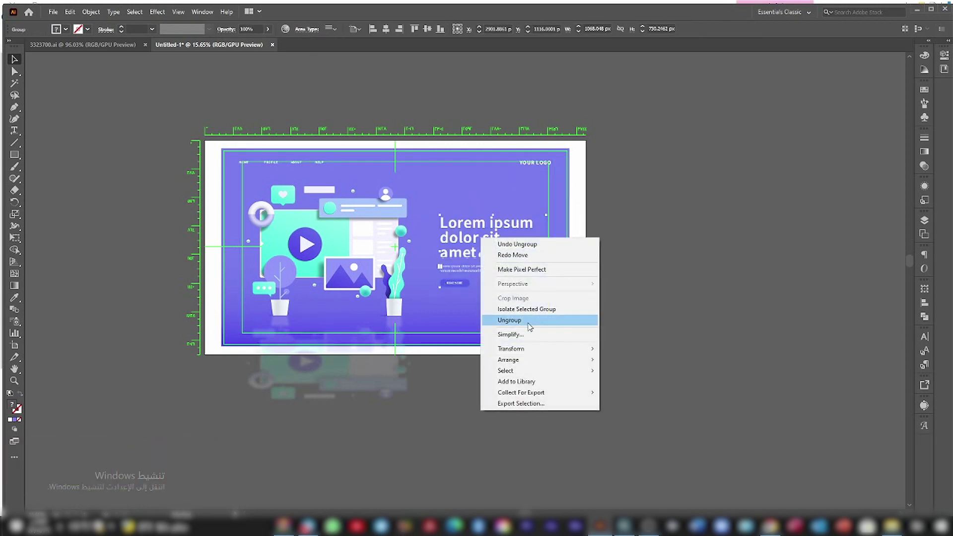
click(528, 321)
click(580, 299)
Ungroup the READ MORE button below the heading paragraph
drag(479, 218, 498, 316)
key(ctrl+z)
key(ctrl+z)
right_click(461, 279)
click(491, 363)
click(629, 324)
scroll(430, 275, up, 3)
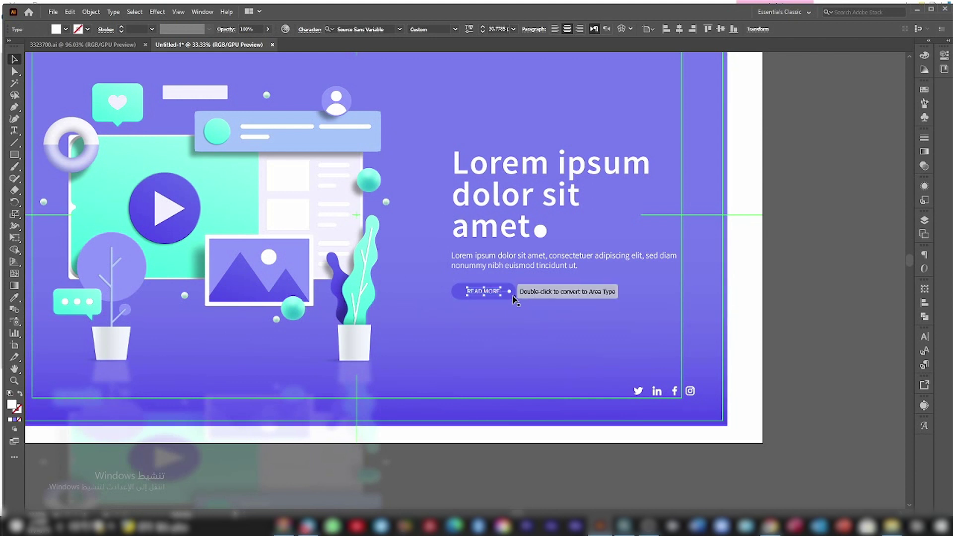
Ungroup the row of social media icons in the page's lower corner
click(618, 390)
drag(642, 390, 616, 366)
key(ctrl+z)
right_click(678, 394)
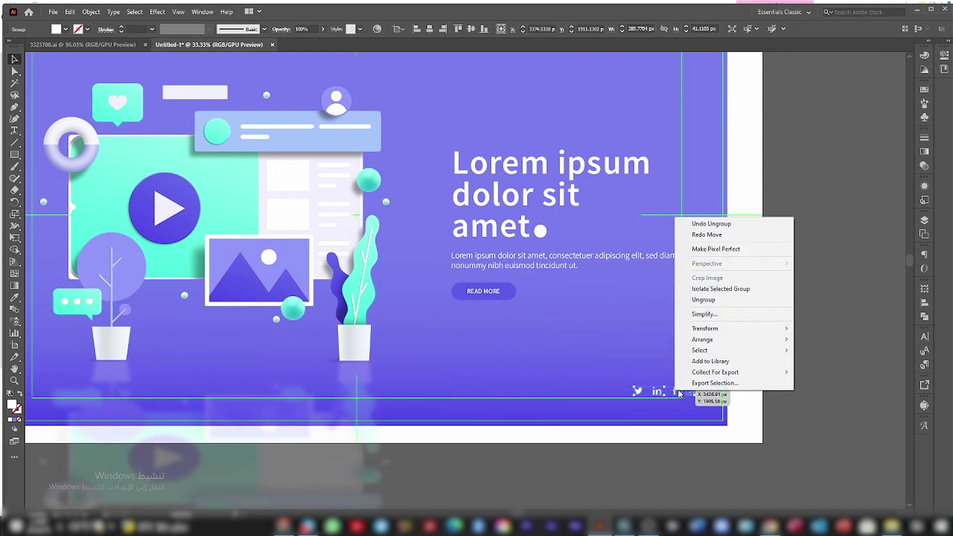
click(713, 306)
click(690, 394)
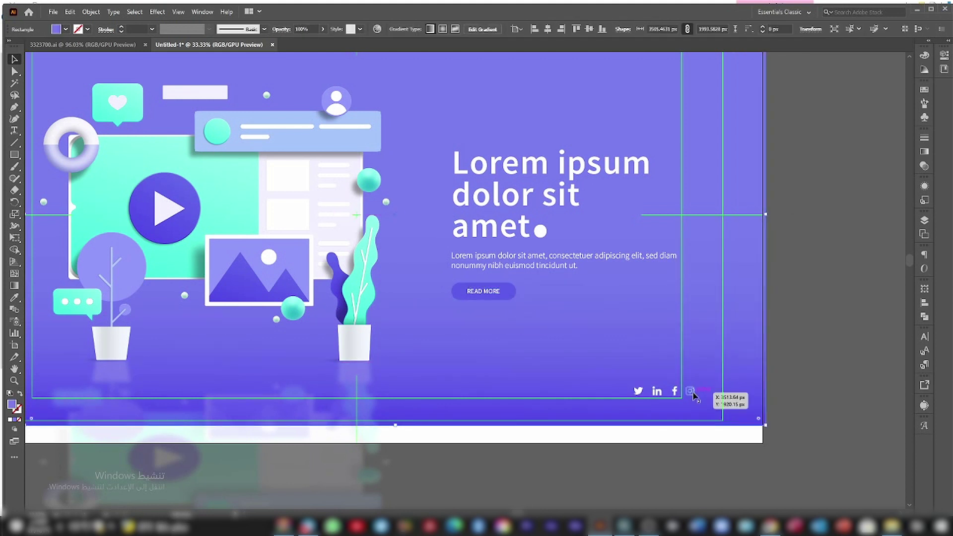
click(689, 391)
Ungroup the main illustration into its separate elements
key(ctrl+minus)
drag(318, 166, 459, 269)
drag(369, 201, 377, 223)
drag(485, 189, 514, 205)
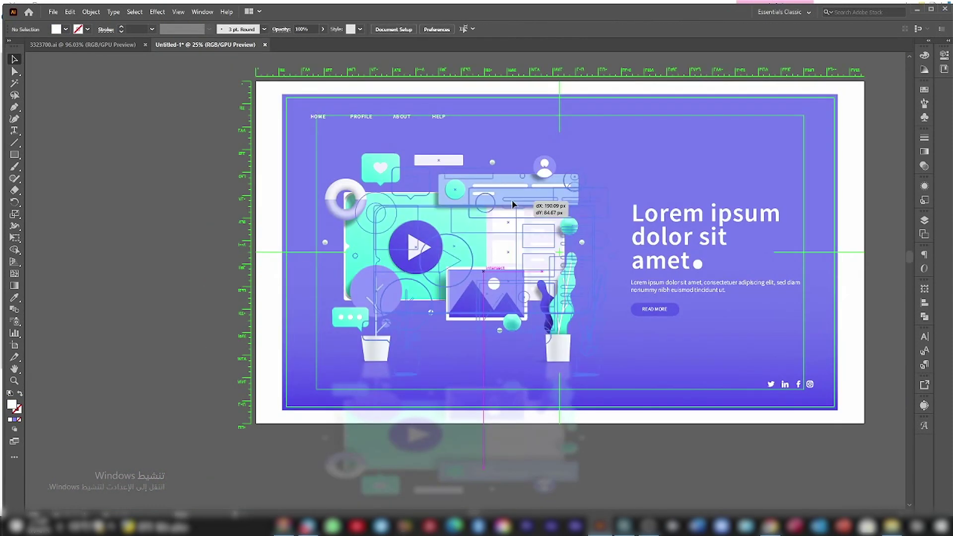
key(ctrl+z)
scroll(547, 177, up, 1)
Try ungrouping the avatar icon and moving the heart bubble, undoing both changes
click(546, 159)
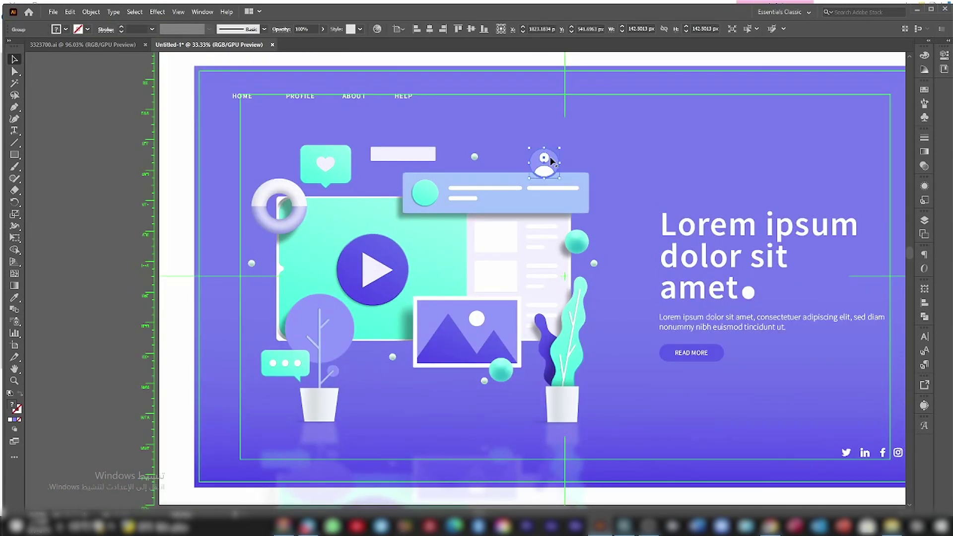
right_click(543, 158)
click(575, 251)
key(ctrl+z)
key(ctrl+z)
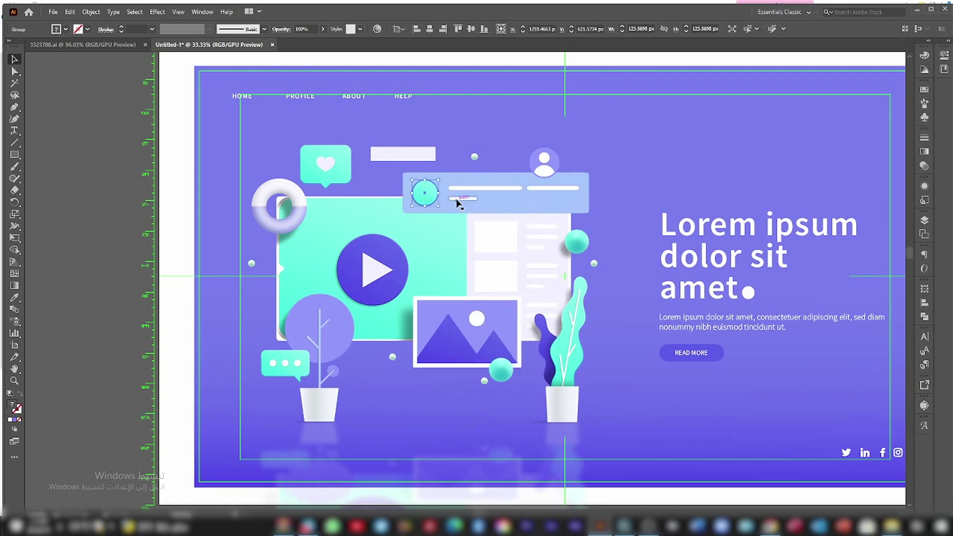
click(362, 169)
drag(334, 171, 378, 187)
key(ctrl+z)
Delete the ring's shadow clip group over the teal screen
click(300, 236)
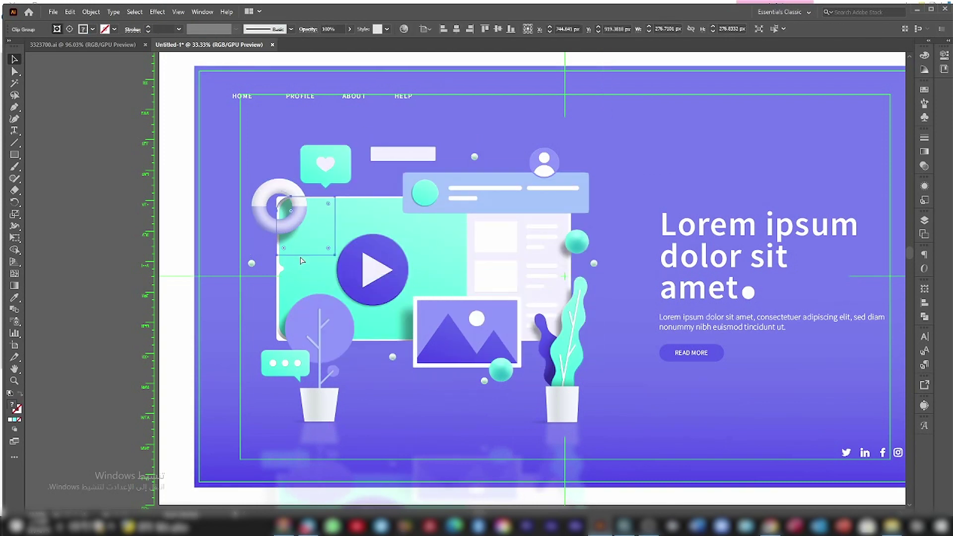
right_click(358, 214)
drag(374, 281, 307, 297)
click(392, 298)
key(ctrl+z)
click(328, 260)
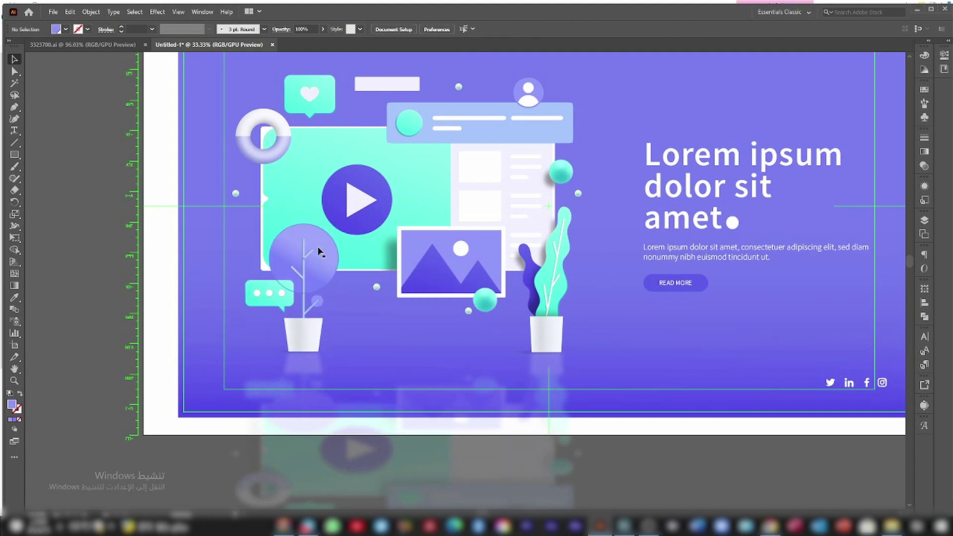
Try moving and deleting parts of the potted tree, undoing each change
click(345, 288)
scroll(343, 285, up, 4)
click(317, 230)
click(261, 302)
click(234, 358)
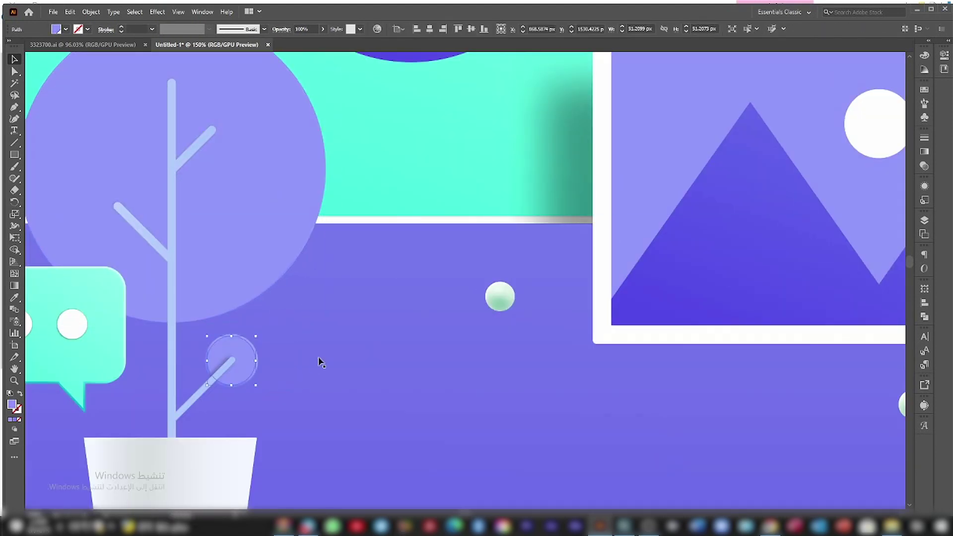
click(206, 265)
drag(206, 265, 297, 299)
scroll(297, 299, down, 1)
key(Delete)
key(ctrl+z)
scroll(400, 232, down, 2)
drag(400, 232, 459, 245)
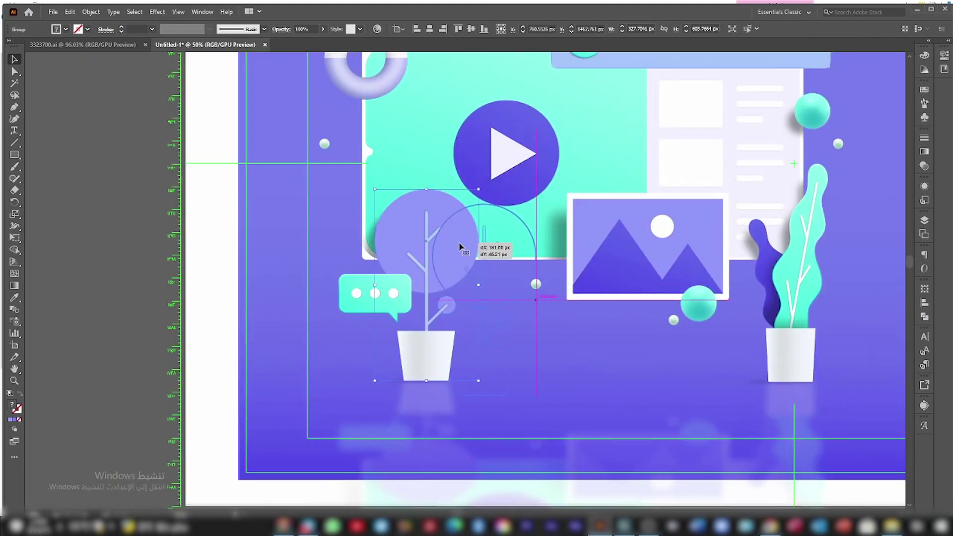
key(ctrl+z)
Ungroup the potted tree to separate its crown and branches from the pot
scroll(459, 253, up, 4)
scroll(456, 252, down, 1)
right_click(440, 185)
click(470, 268)
click(422, 299)
Group the tree's crown, branches and small circle together, leaving out the pot
click(405, 304)
shift+click(412, 145)
drag(412, 145, 457, 215)
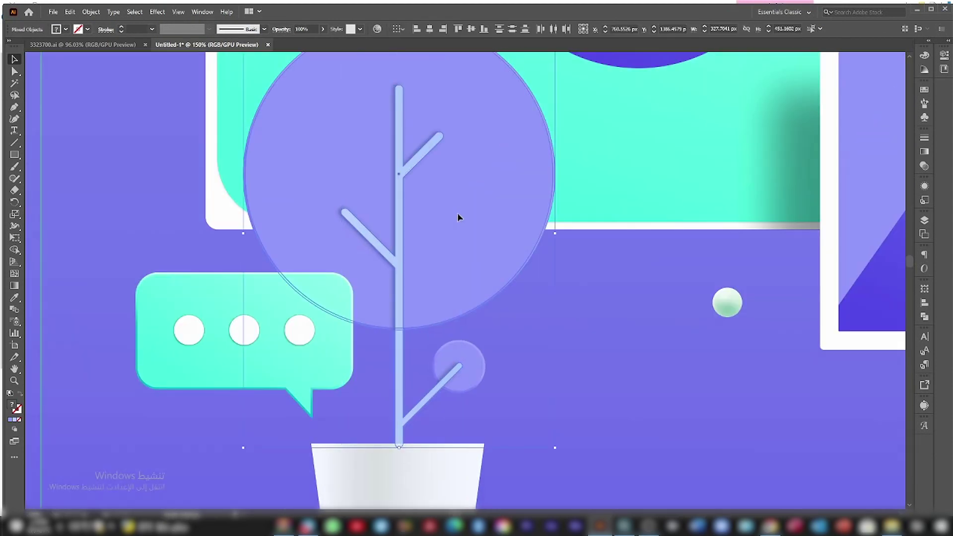
drag(321, 238, 457, 251)
key(ctrl+z)
scroll(377, 263, down, 2)
key(ctrl+z)
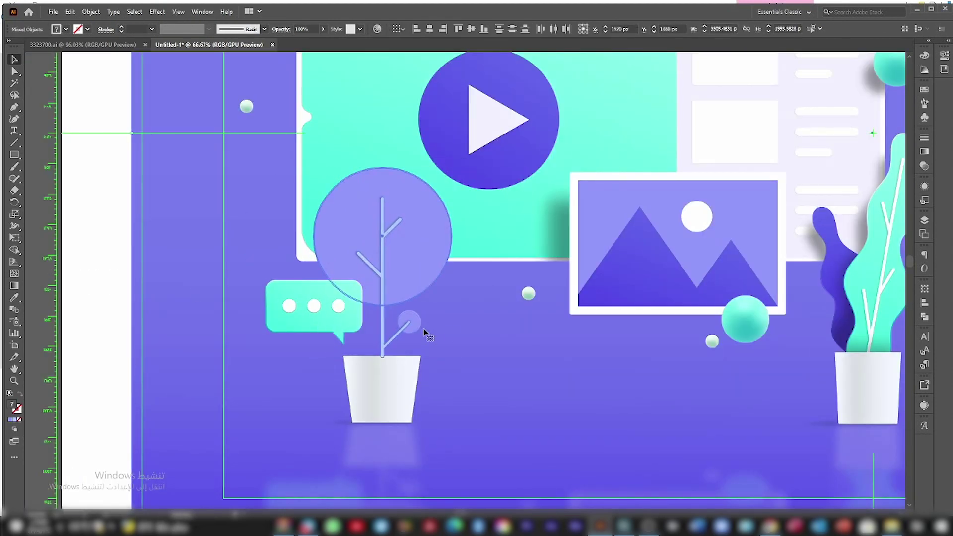
drag(423, 329, 373, 266)
drag(373, 266, 373, 267)
scroll(412, 327, up, 3)
drag(380, 201, 517, 203)
key(ctrl+z)
key(ctrl+z)
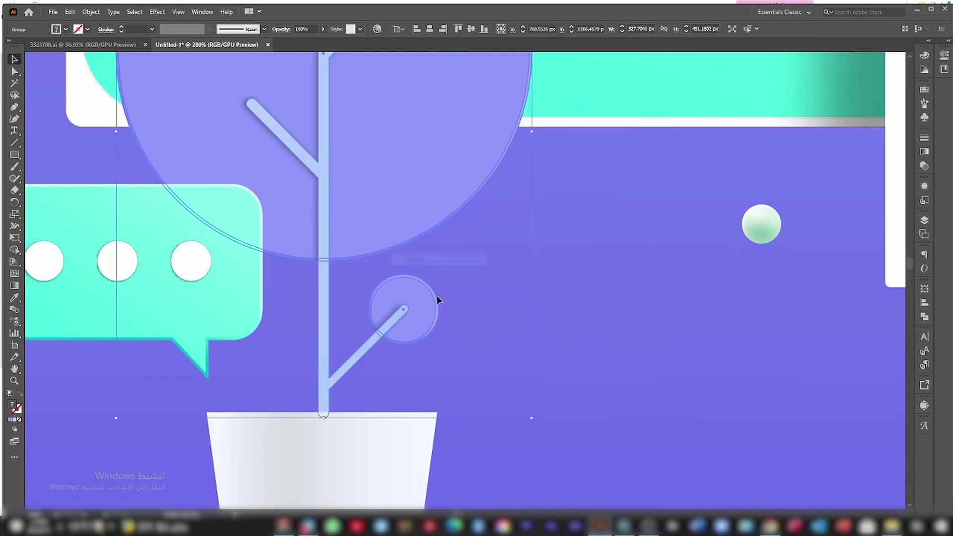
Try grouping the chat bubble with its three dots and moving it
scroll(261, 320, down, 4)
drag(53, 298, 224, 341)
click(283, 319)
right_click(270, 281)
click(300, 352)
drag(232, 305, 219, 372)
key(ctrl+z)
Undo the chat bubble grouping and try moving the bubble without its dots
scroll(221, 309, up, 3)
right_click(296, 301)
click(345, 372)
key(ctrl+z)
key(ctrl+z)
scroll(296, 275, down, 2)
drag(384, 295, 363, 262)
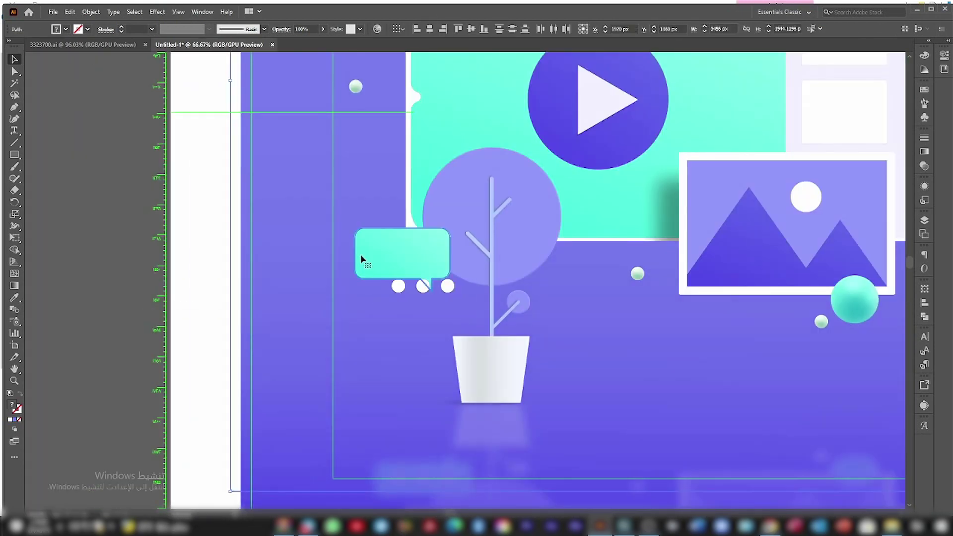
key(ctrl+z)
Make a clipping mask that confines the illustration's faded reflection to the page area
click(490, 373)
drag(490, 373, 295, 363)
click(532, 449)
drag(532, 449, 427, 363)
scroll(427, 364, down, 1)
drag(565, 416, 506, 416)
click(506, 415)
shift+click(504, 415)
key(ctrl+7)
Open the Align options and move the background rectangle vertically so its lower edge meets the outer guide
click(640, 350)
click(924, 302)
drag(529, 383, 529, 429)
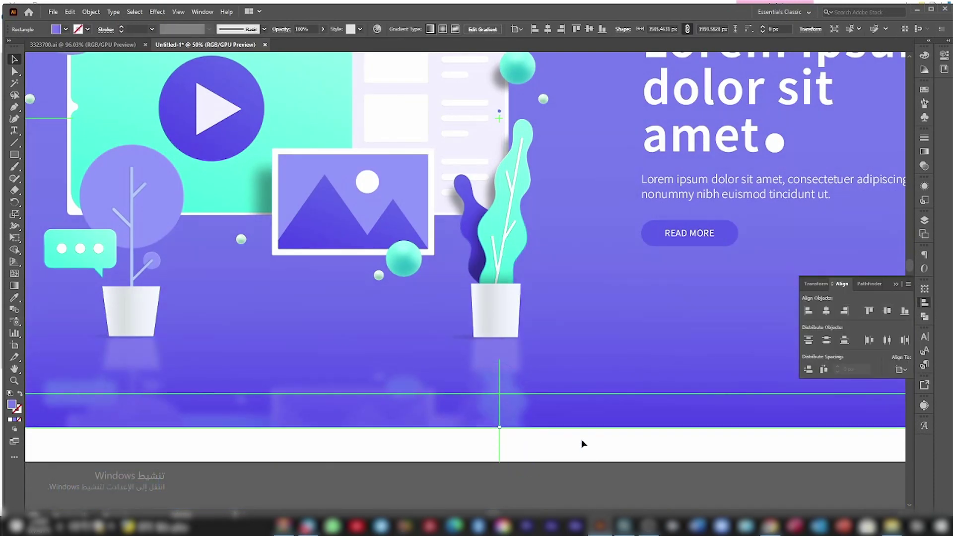
scroll(582, 442, up, 1)
Delete the shadow clip groups around the leaf plant
click(474, 383)
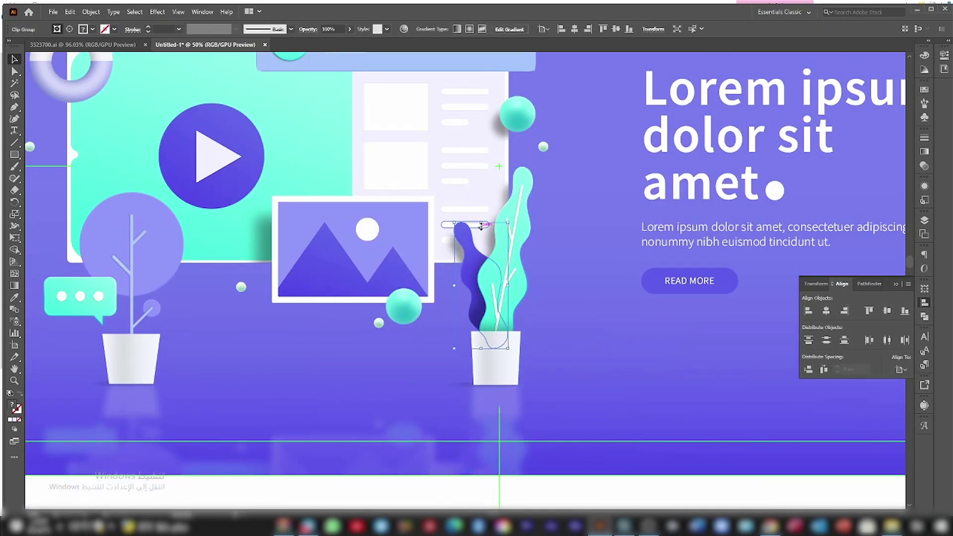
click(489, 245)
key(Delete)
click(507, 191)
key(Delete)
key(ctrl+z)
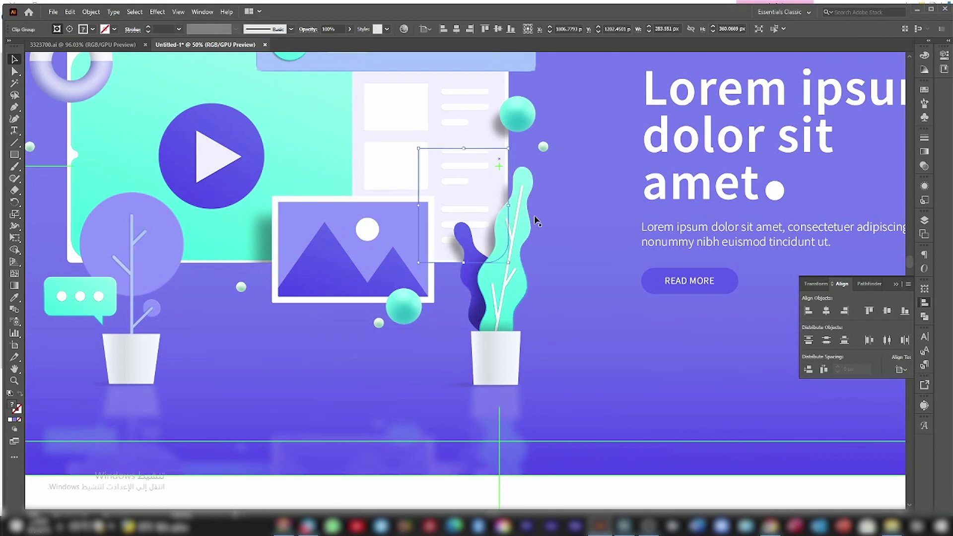
Ungroup the white side panel's placeholder list and delete its lower rows
drag(455, 179, 492, 230)
right_click(492, 230)
click(520, 312)
click(446, 218)
key(Delete)
click(491, 260)
key(Delete)
Try moving the play button's circle and check the teal screen behind it
drag(264, 182, 427, 202)
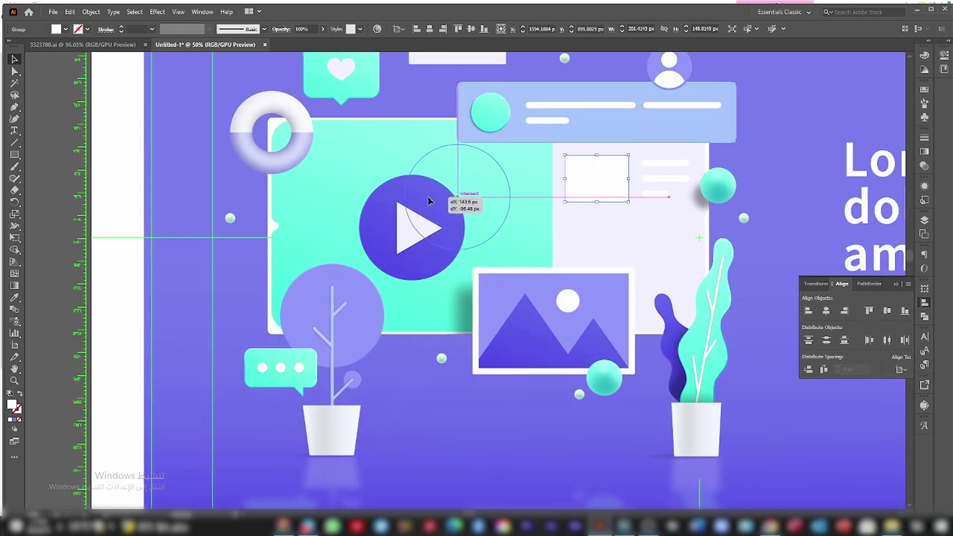
key(ctrl+z)
click(313, 209)
drag(313, 210, 394, 221)
click(406, 221)
Select all the artwork on the page
drag(646, 251, 770, 412)
key(ctrl+a)
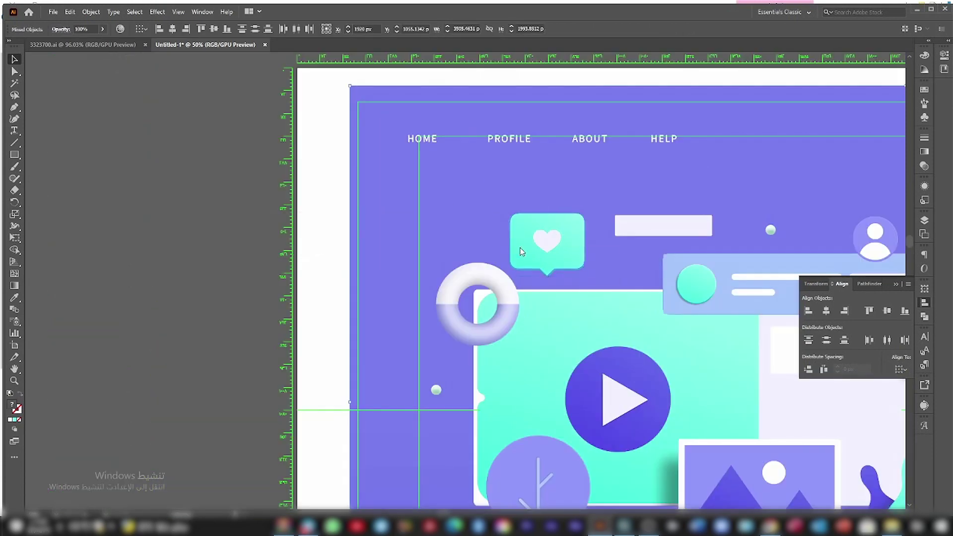
right_click(524, 243)
click(526, 272)
key(ctrl+minus)
key(ctrl+minus)
Try moving the play button and the grouped tree off the artboard, undoing each move
drag(395, 200, 471, 227)
key(ctrl+z)
drag(328, 246, 177, 246)
key(ctrl+z)
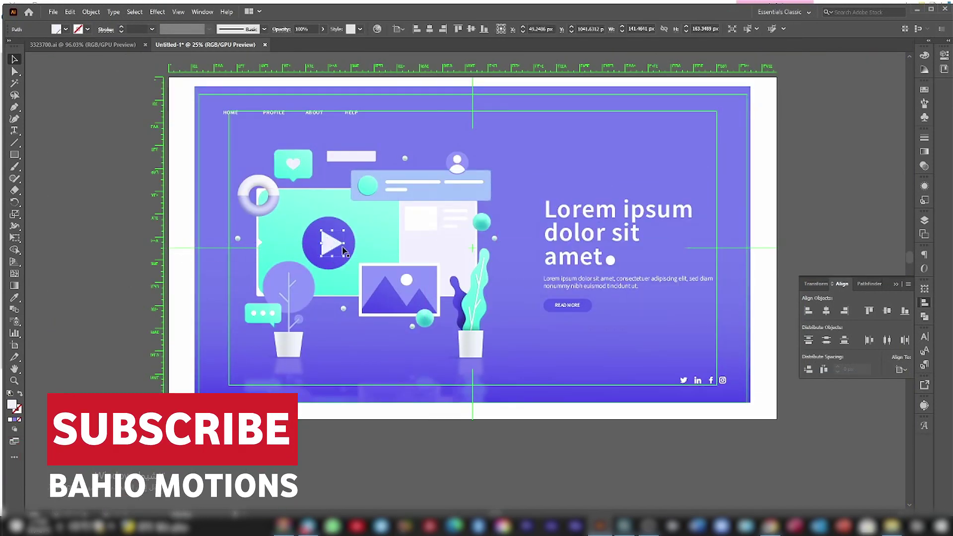
drag(343, 243, 152, 278)
key(ctrl+z)
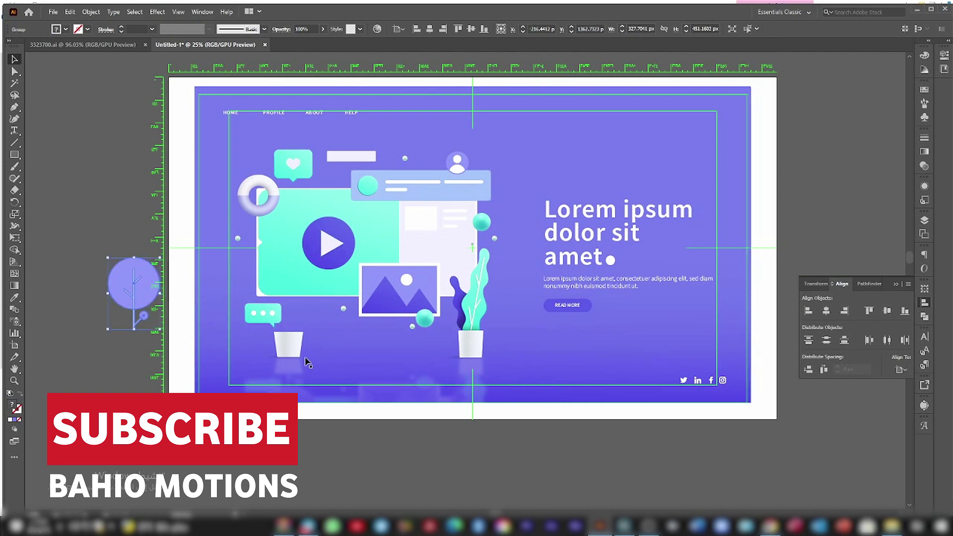
key(ctrl+z)
Try pulling apart the pot, tree, mountains, picture background, leaf plants and white side panel
drag(288, 345, 210, 396)
drag(283, 301, 147, 298)
drag(391, 290, 426, 412)
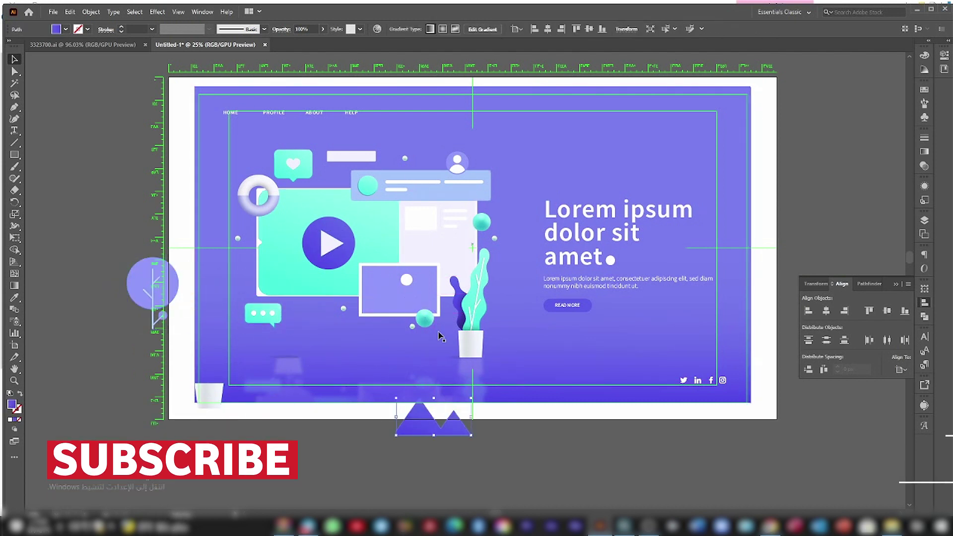
drag(427, 295, 663, 240)
drag(476, 298, 604, 316)
drag(448, 275, 650, 227)
Try moving the teal screen, the ring, the heart and the small white bar away from the illustration
drag(374, 240, 131, 228)
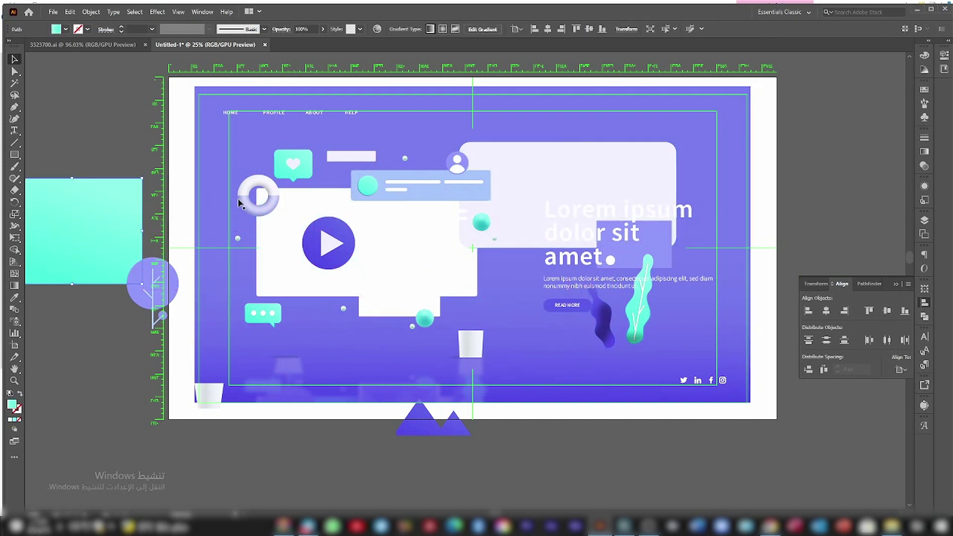
drag(270, 198, 215, 152)
drag(297, 162, 362, 81)
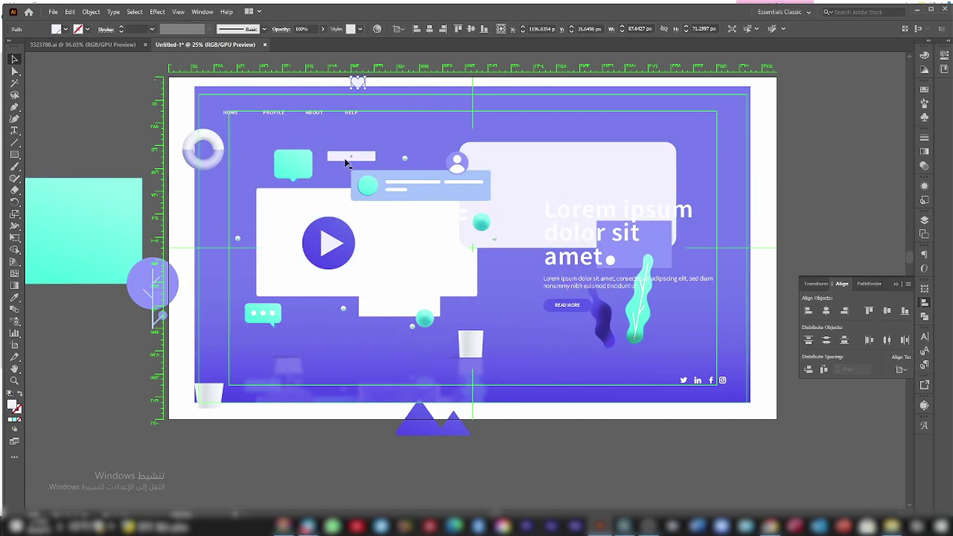
drag(344, 159, 440, 106)
Undo all the test moves to restore the illustration's pieces to their original places
key(ctrl+z)
key(ctrl+z)
key(ctrl+z)
key(ctrl+z)
key(ctrl+z)
key(ctrl+z)
key(ctrl+z)
key(ctrl+z)
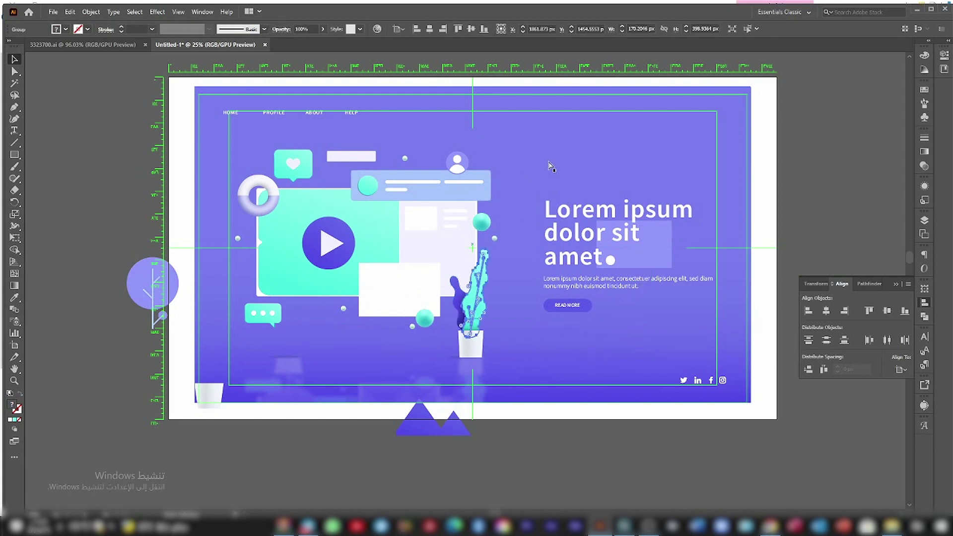
key(ctrl+z)
key(ctrl+z)
key(ctrl+z)
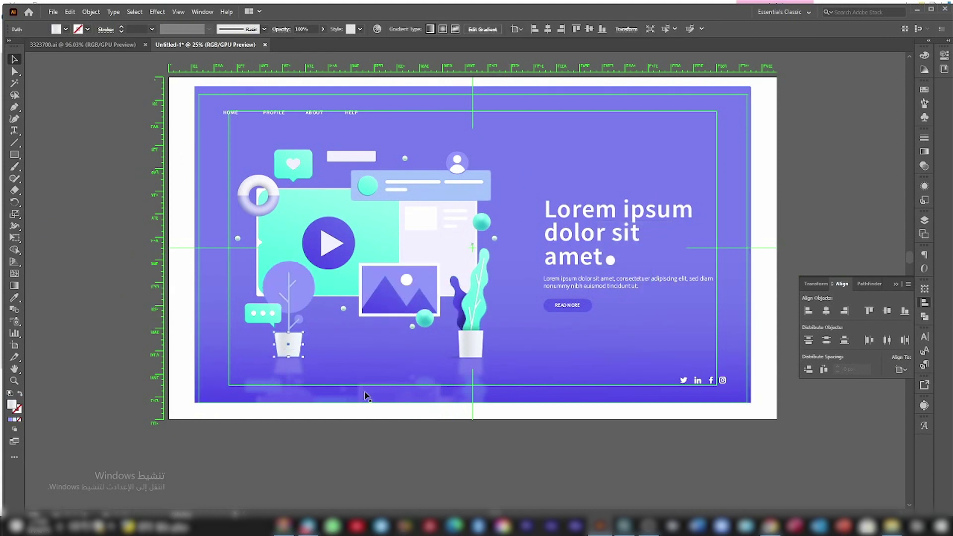
Release all the artwork in Layer 1 to separate layers in sequence
click(366, 395)
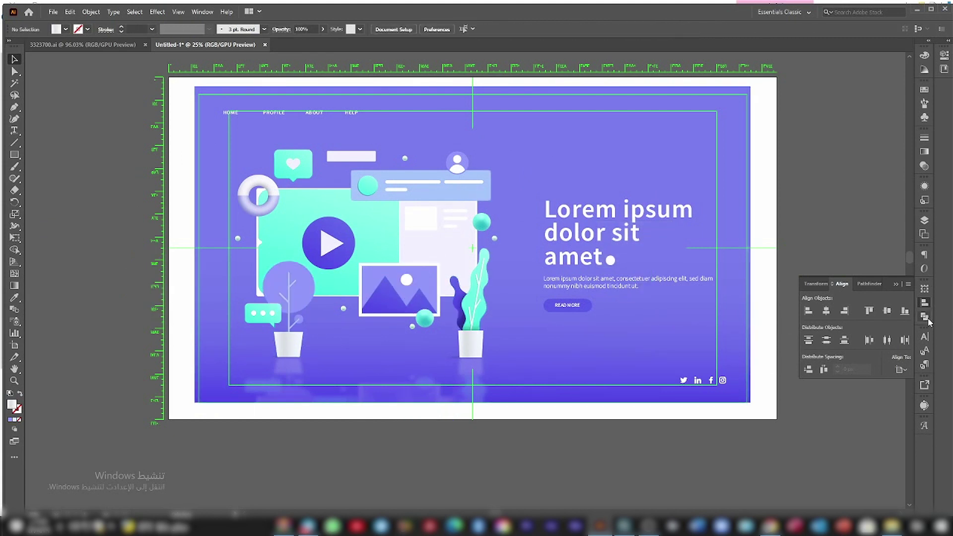
click(895, 284)
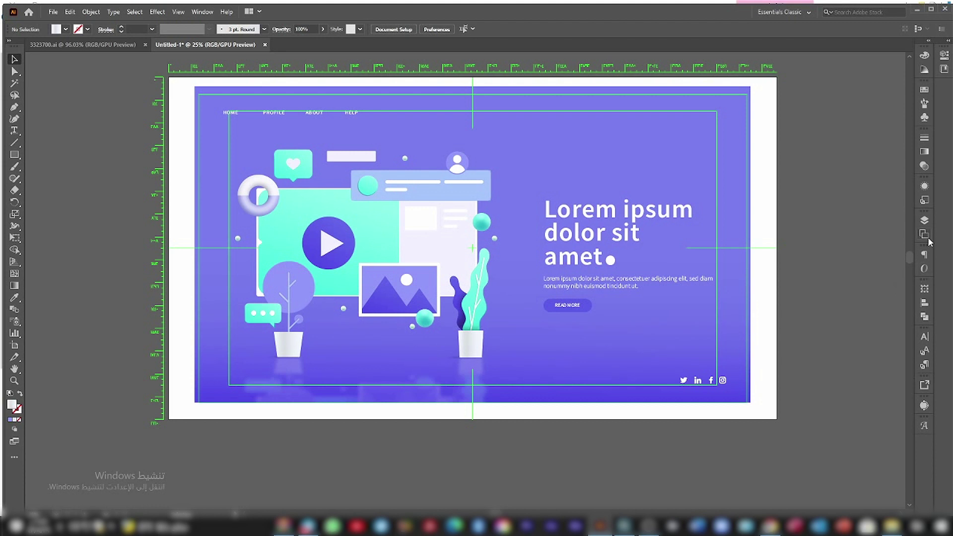
click(923, 221)
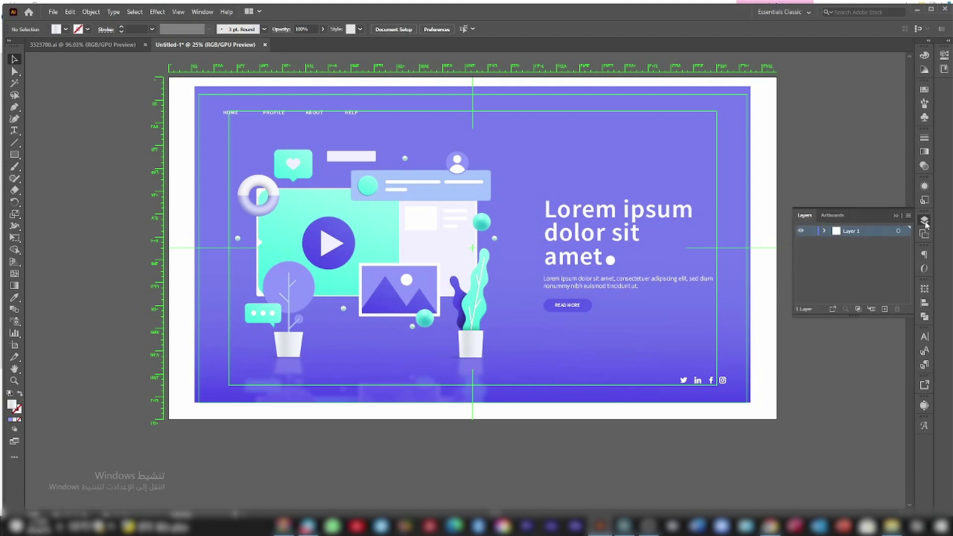
click(897, 231)
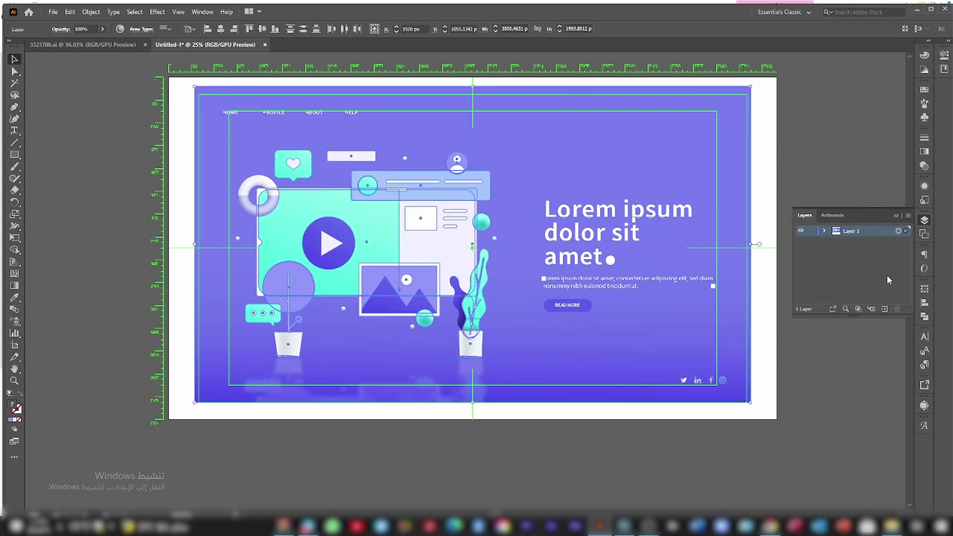
click(907, 218)
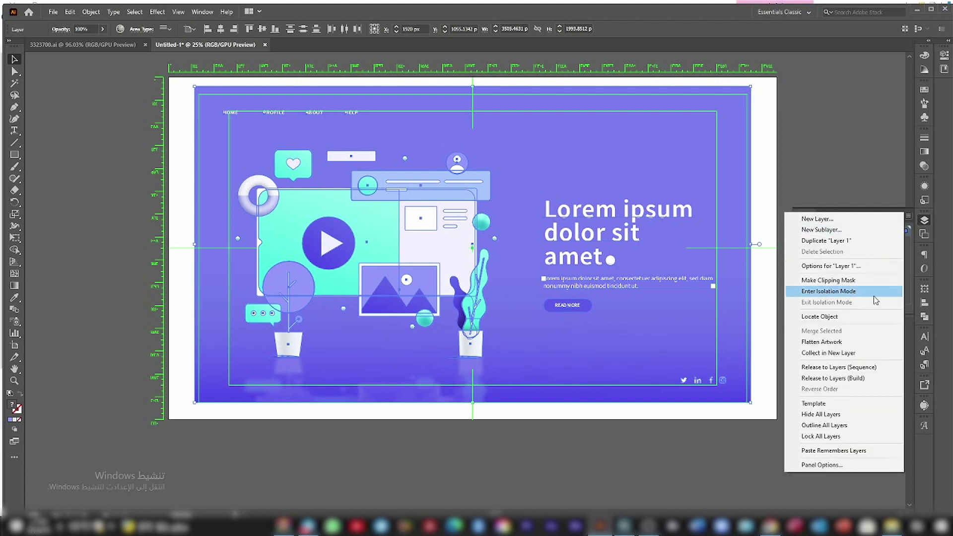
click(844, 367)
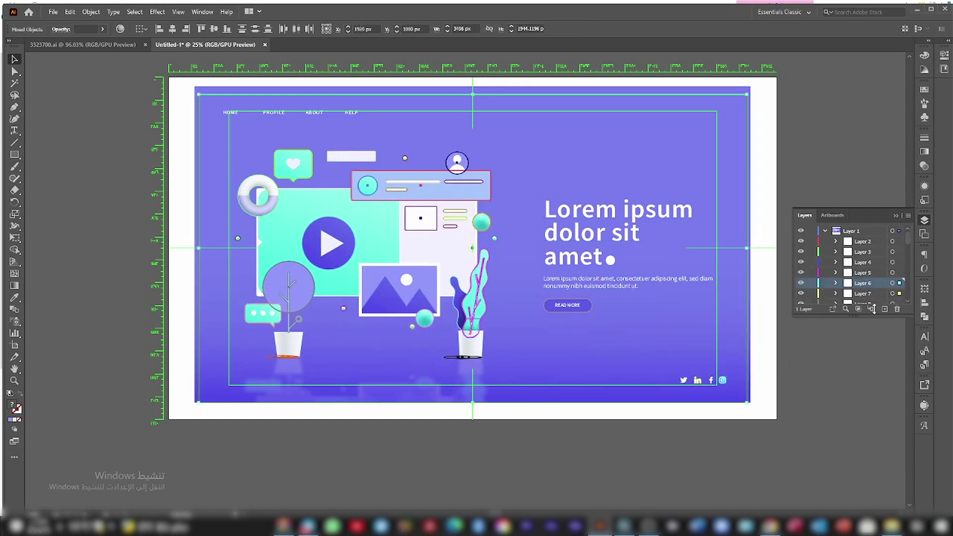
Select all the released sublayers and move them out of Layer 1 so they sit above it as top-level layers
scroll(866, 288, down, 5)
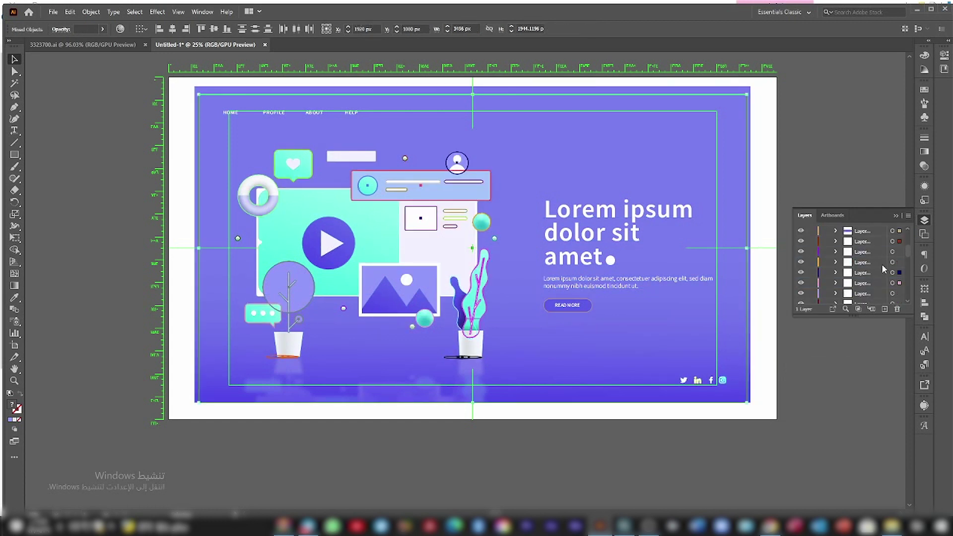
drag(907, 252, 910, 302)
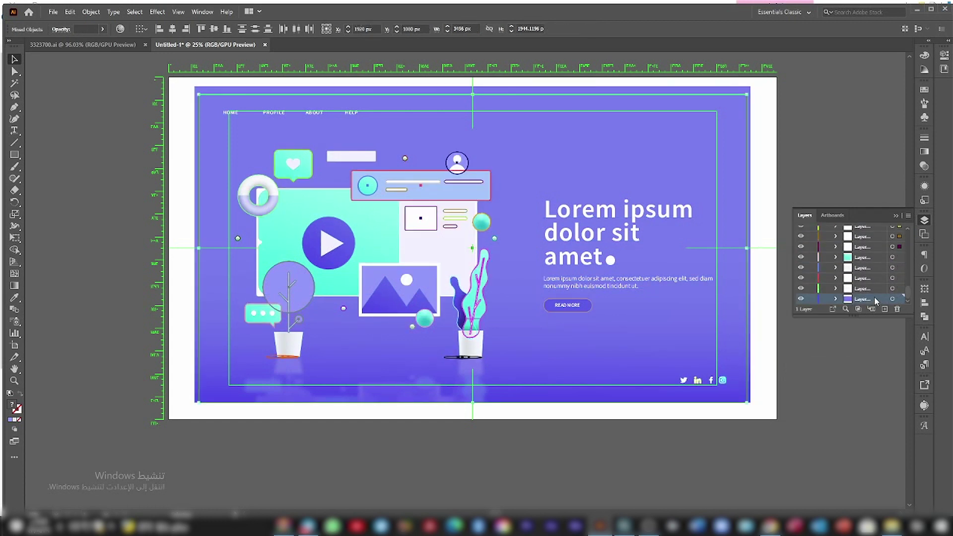
scroll(868, 268, up, 10)
shift+click(868, 246)
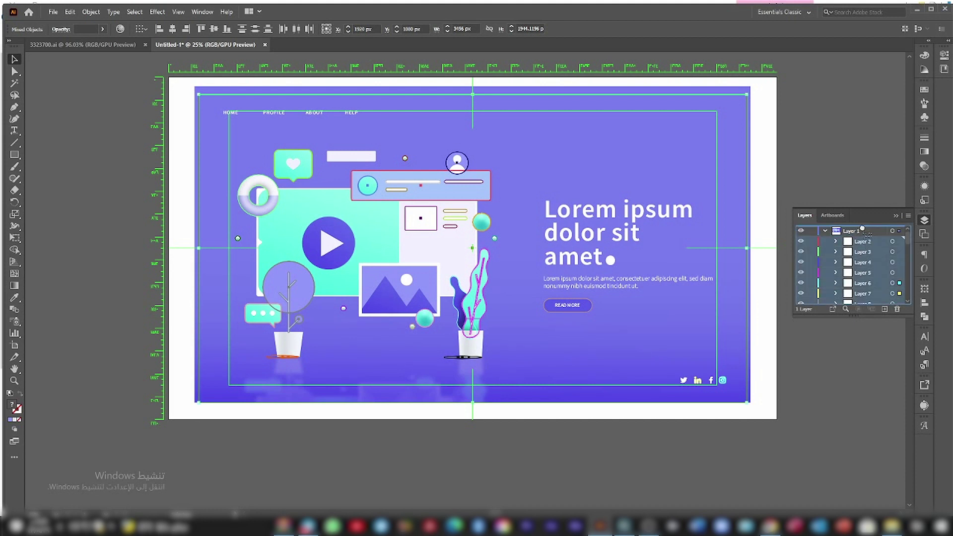
drag(862, 229, 863, 231)
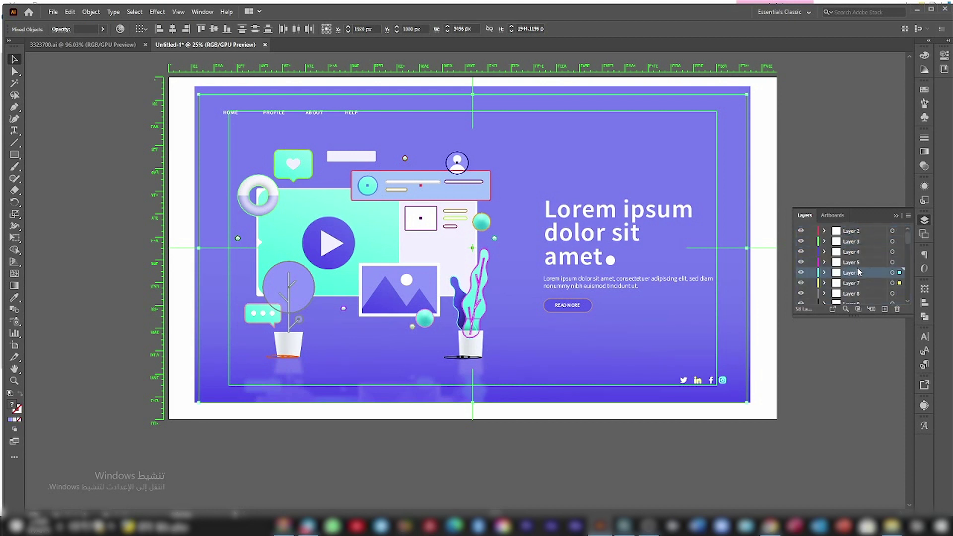
scroll(857, 271, down, 2)
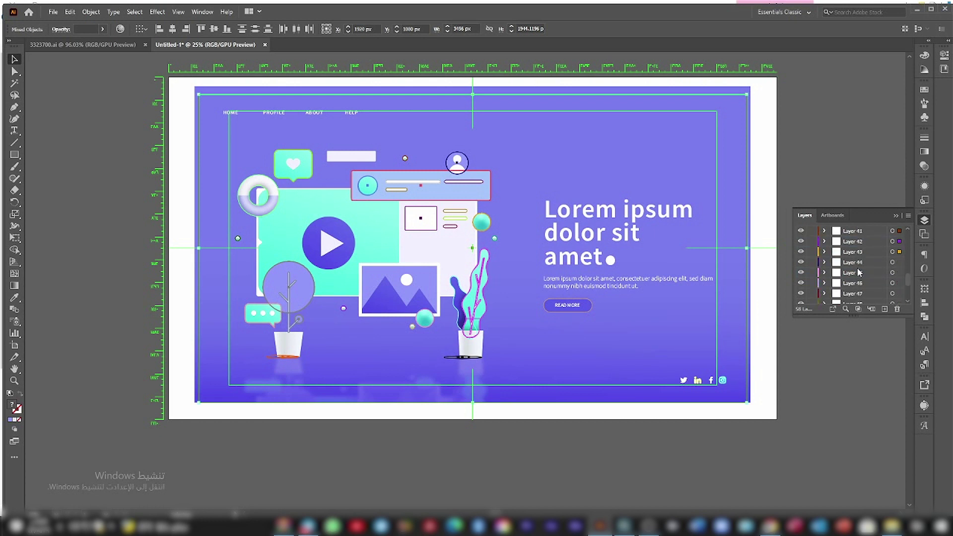
scroll(858, 273, down, 2)
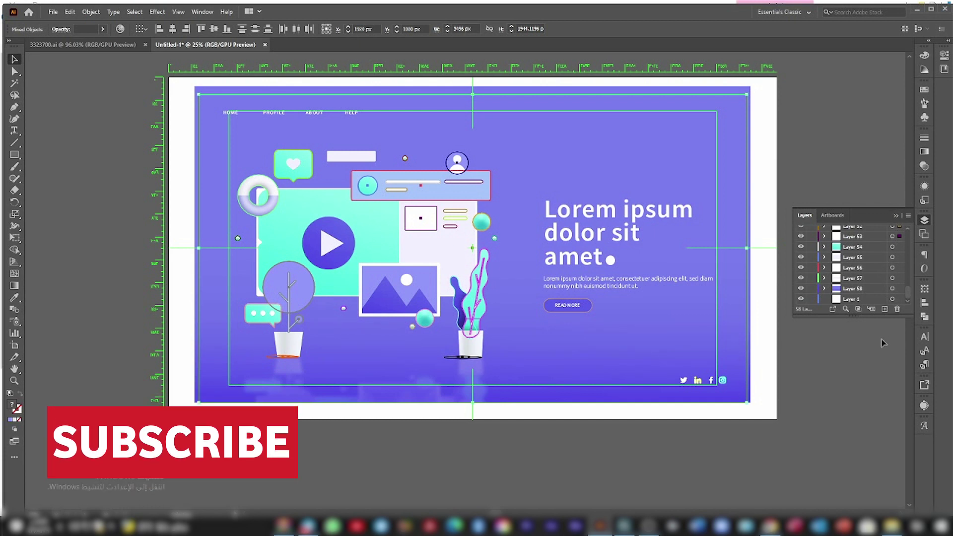
click(897, 215)
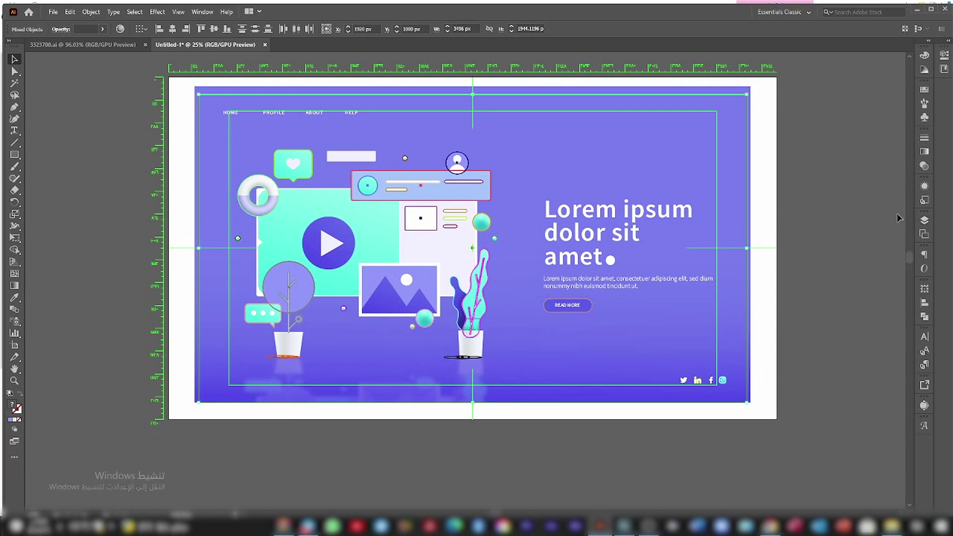
Save the document to the Desktop as مشهد1 in Adobe Illustrator format, keeping the Illustrator 2020 version and default options
click(53, 12)
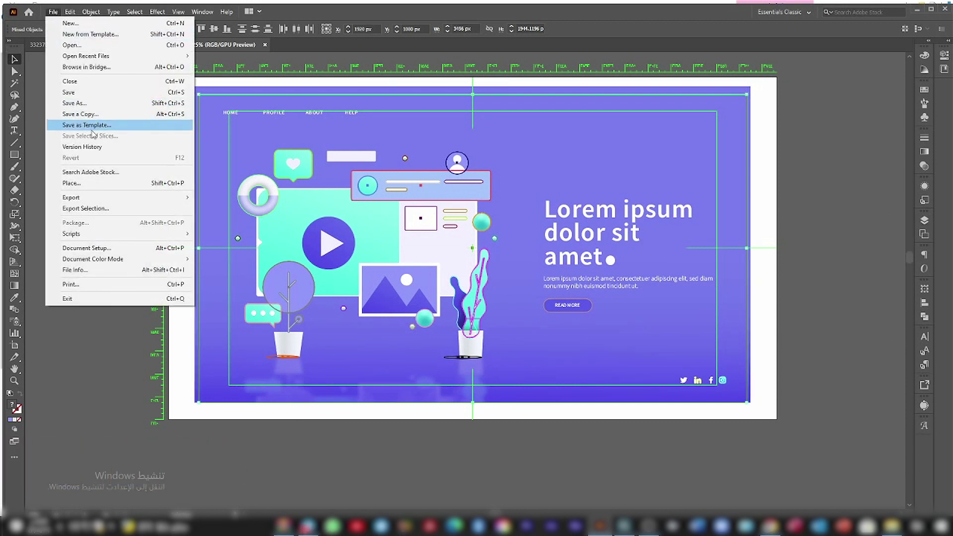
click(87, 101)
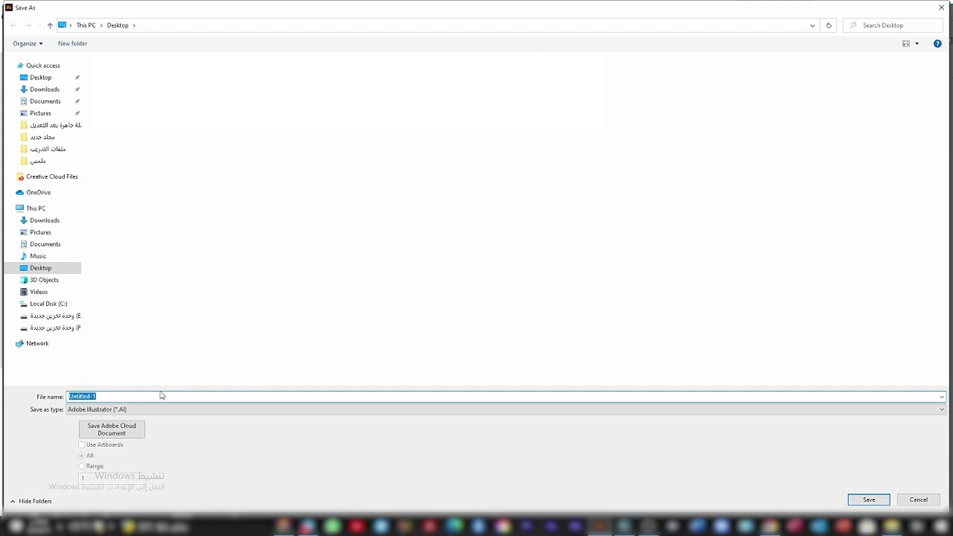
text(مثال)
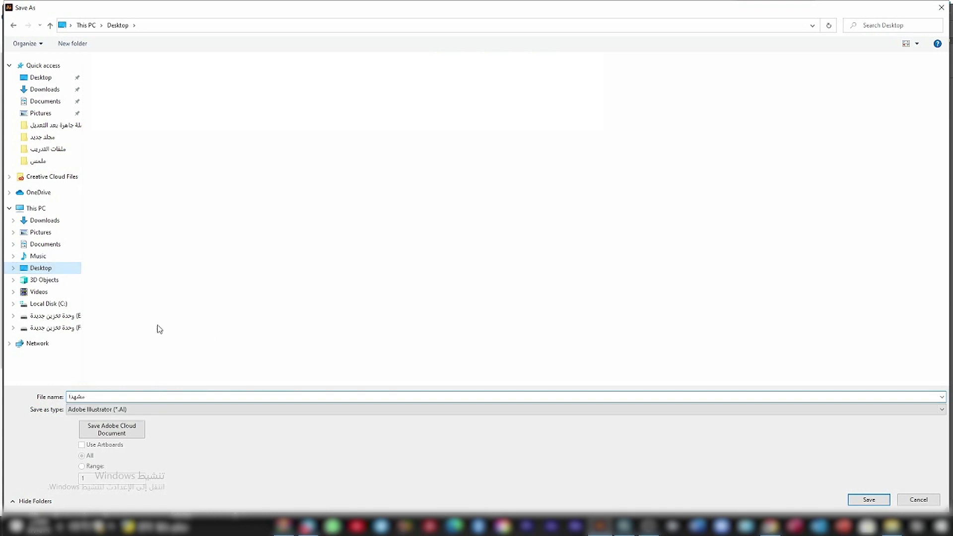
click(869, 500)
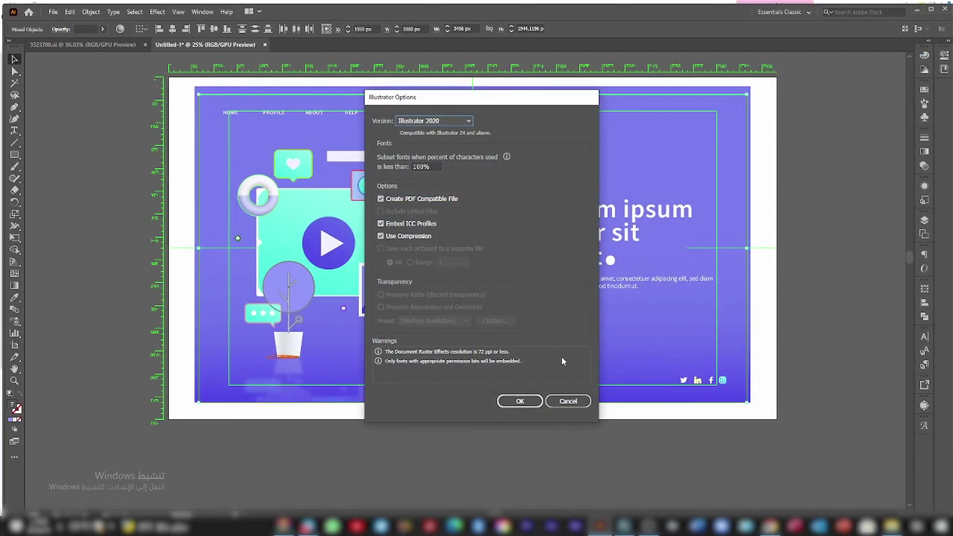
click(519, 400)
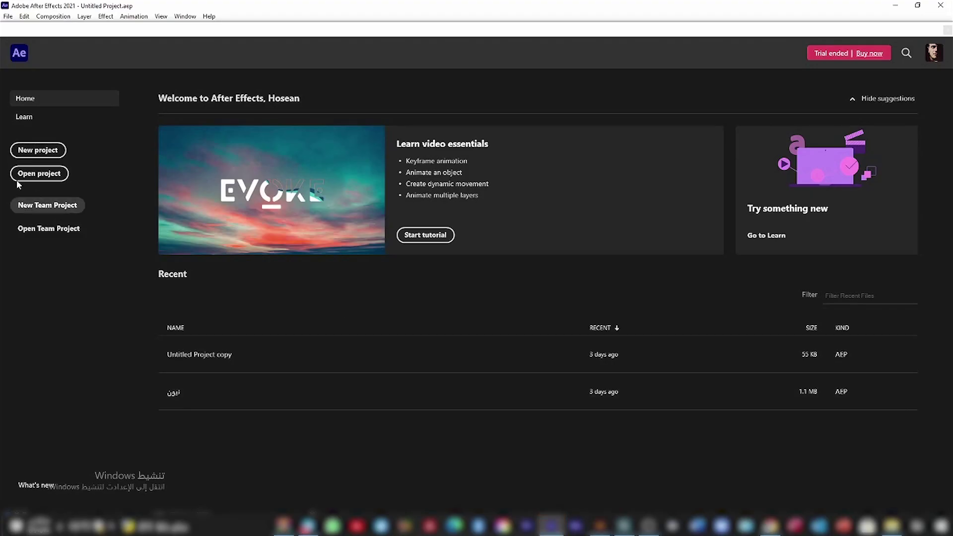
In After Effects, start a new project and create a 1920 x 1080 composition at 30 fps lasting 30 seconds
click(35, 149)
click(361, 166)
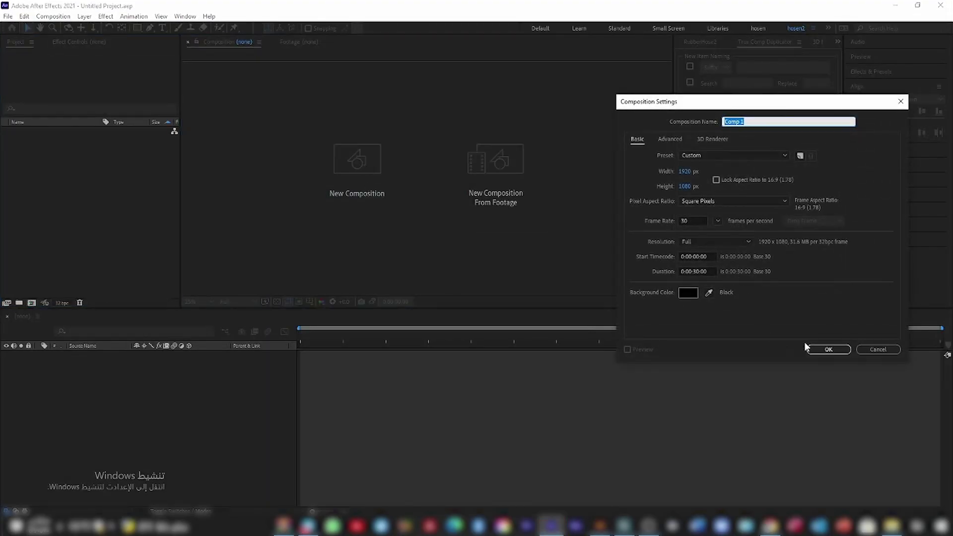
click(833, 349)
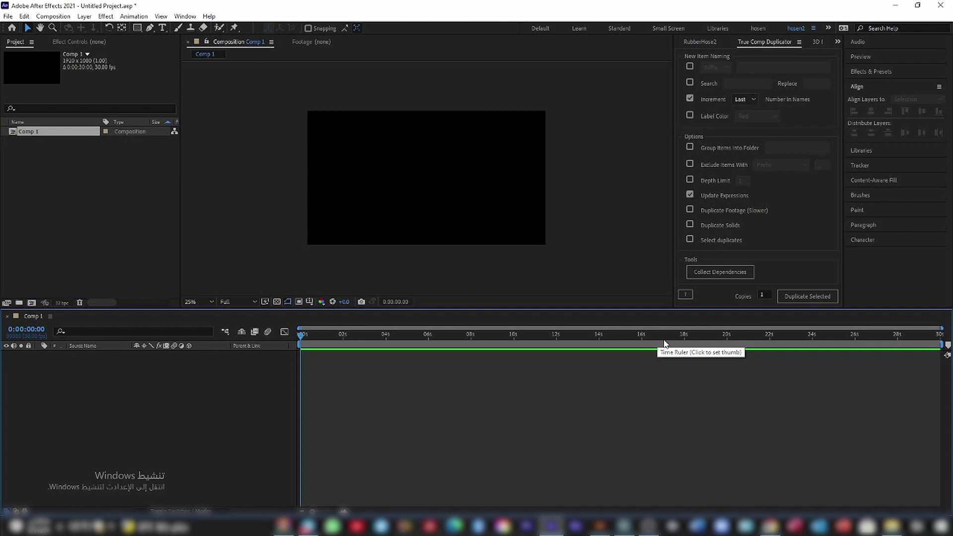
Import the مشهد1 Illustrator file from the Desktop as a composition with separate layers
key(ctrl+i)
click(47, 76)
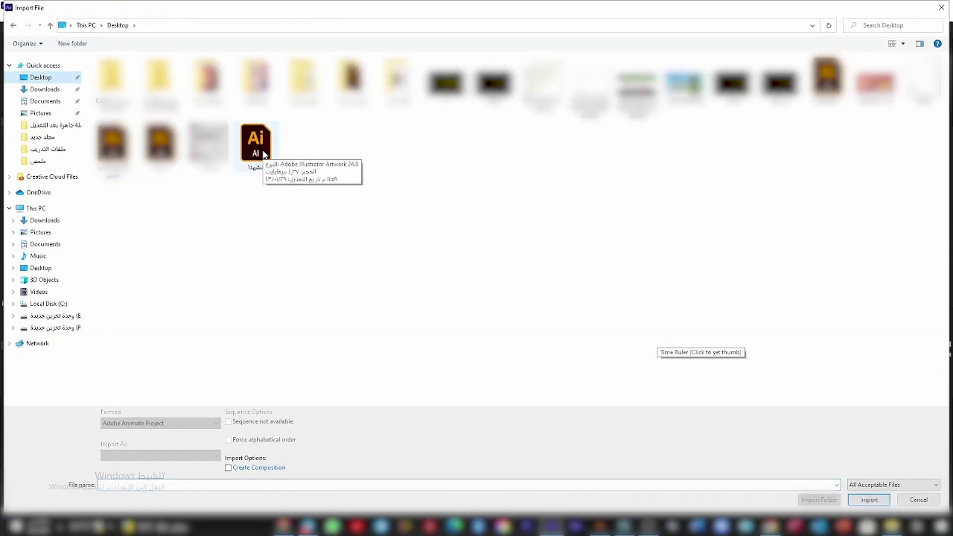
double_click(264, 153)
click(481, 305)
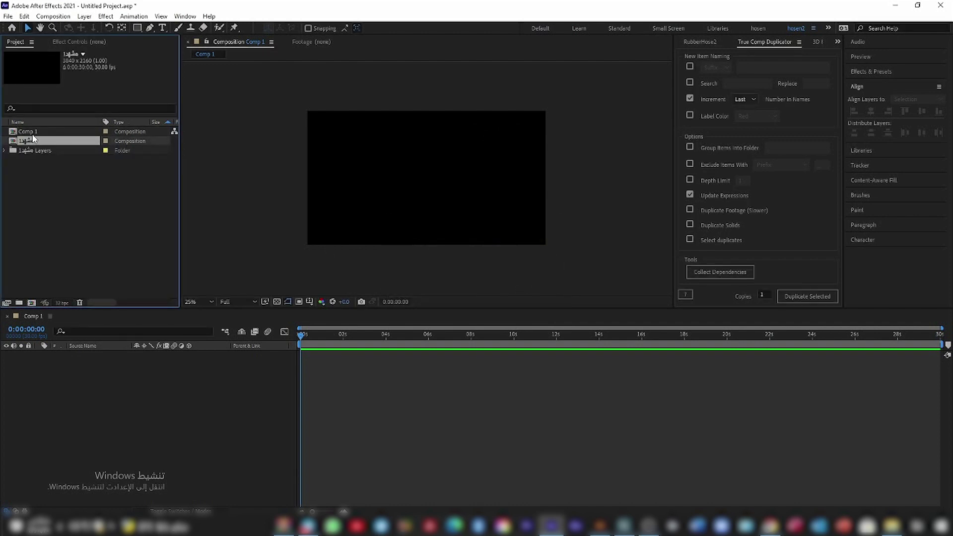
Open the imported مشهد1 composition and turn on the transparency grid in its viewer
double_click(38, 142)
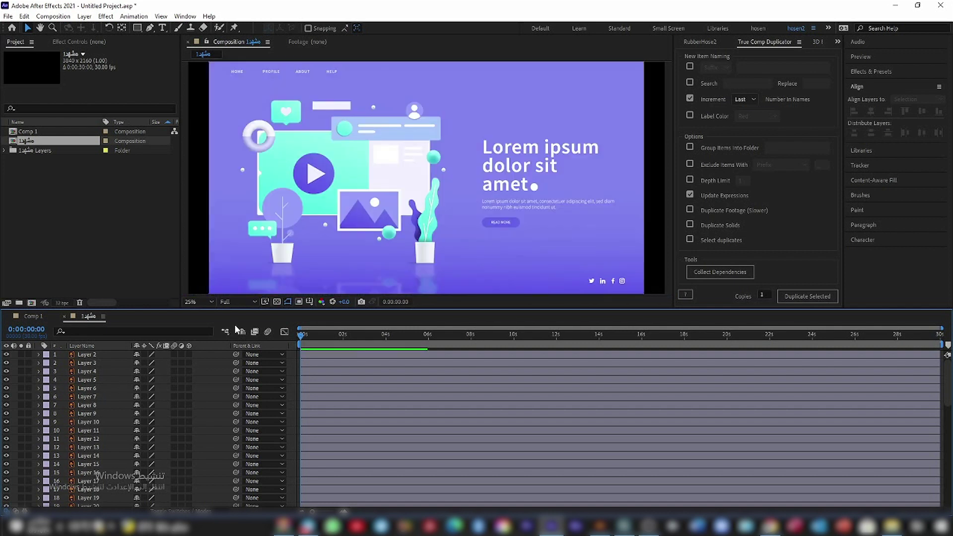
click(277, 302)
scroll(361, 218, down, 1)
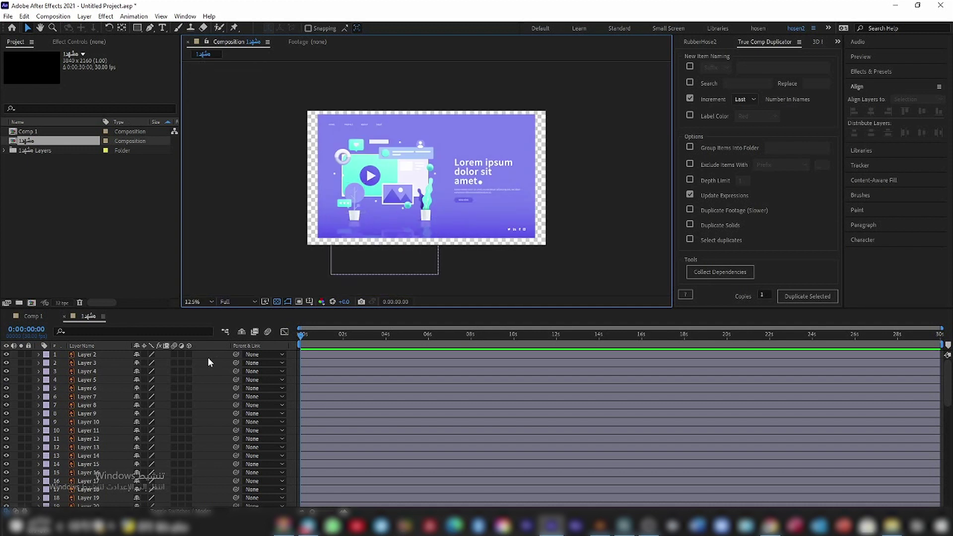
Select individual artwork pieces and timeline layers, including Layer 11 and Layer 6, to check which element each layer holds
click(88, 387)
click(368, 176)
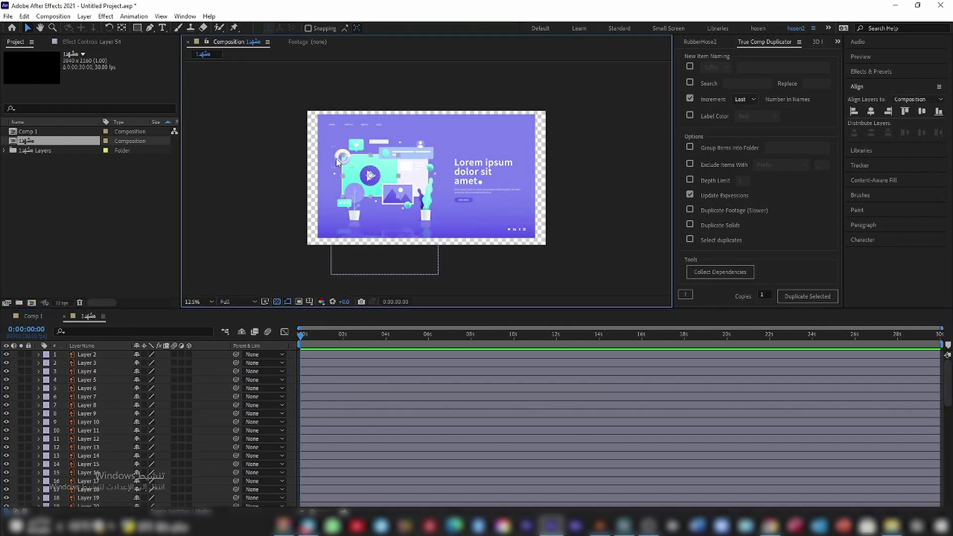
click(358, 146)
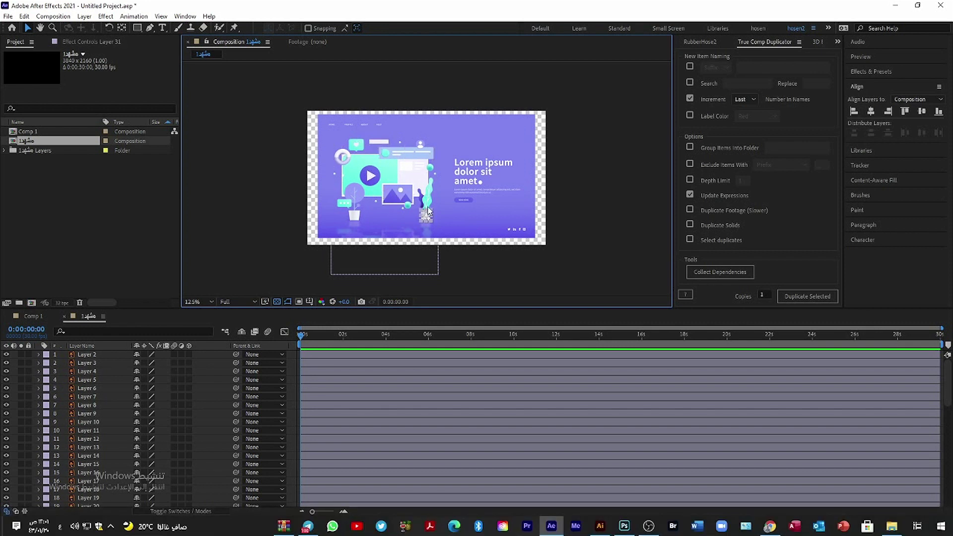
scroll(415, 200, up, 2)
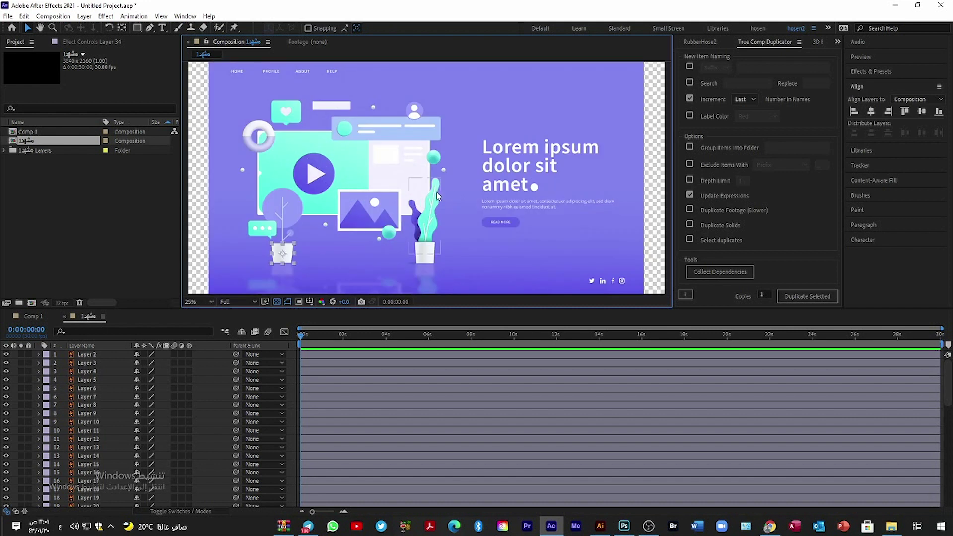
click(102, 477)
click(106, 430)
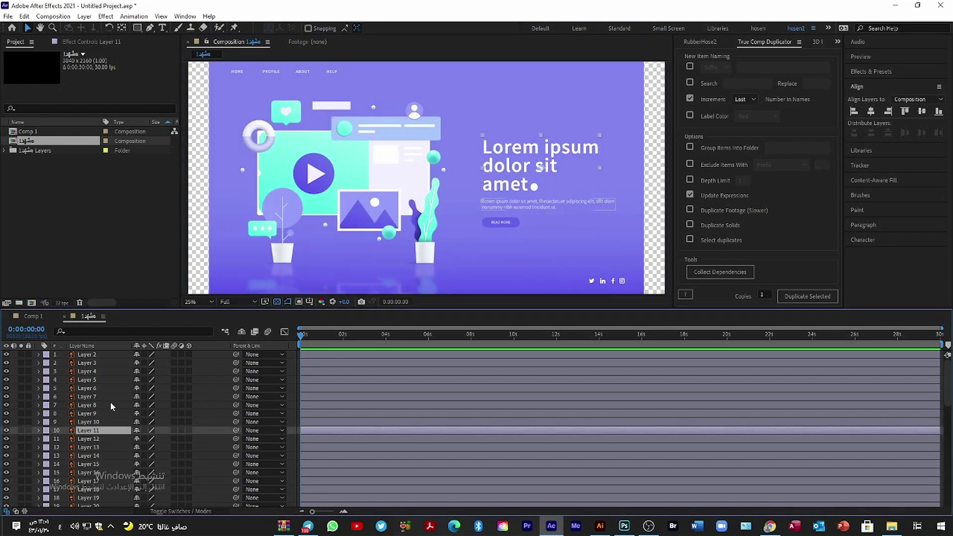
click(105, 388)
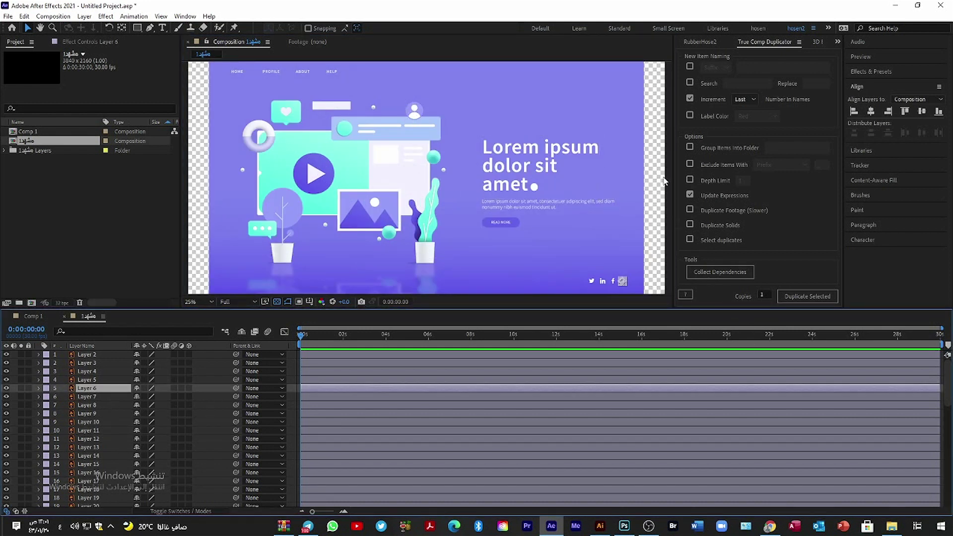